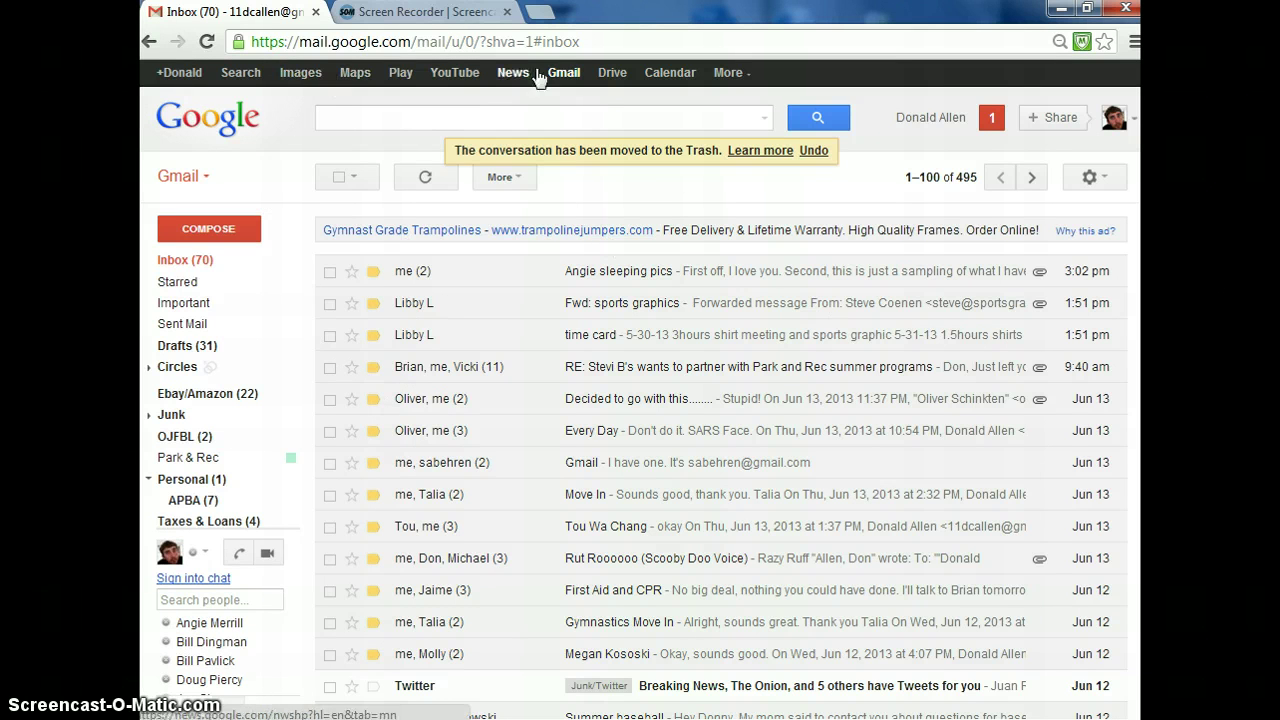
- Open Google Drive from Gmail and land on the My Drive page
click(615, 76)
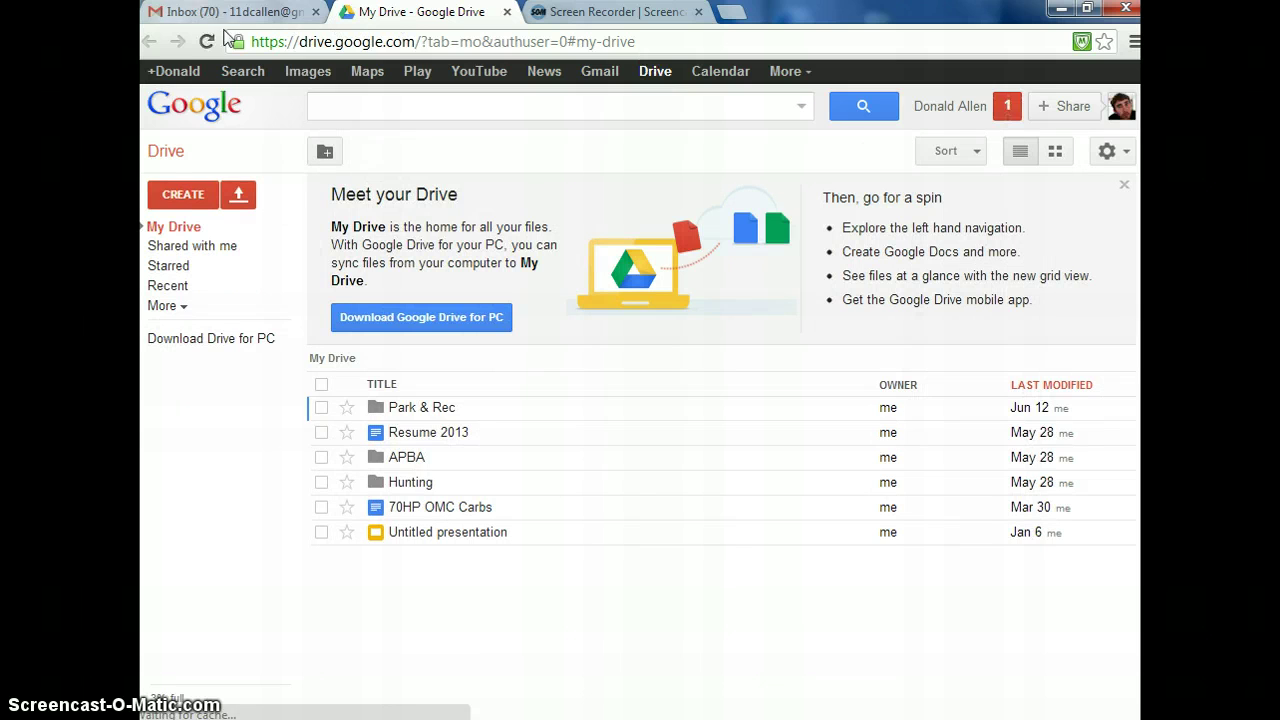
click(250, 12)
click(350, 16)
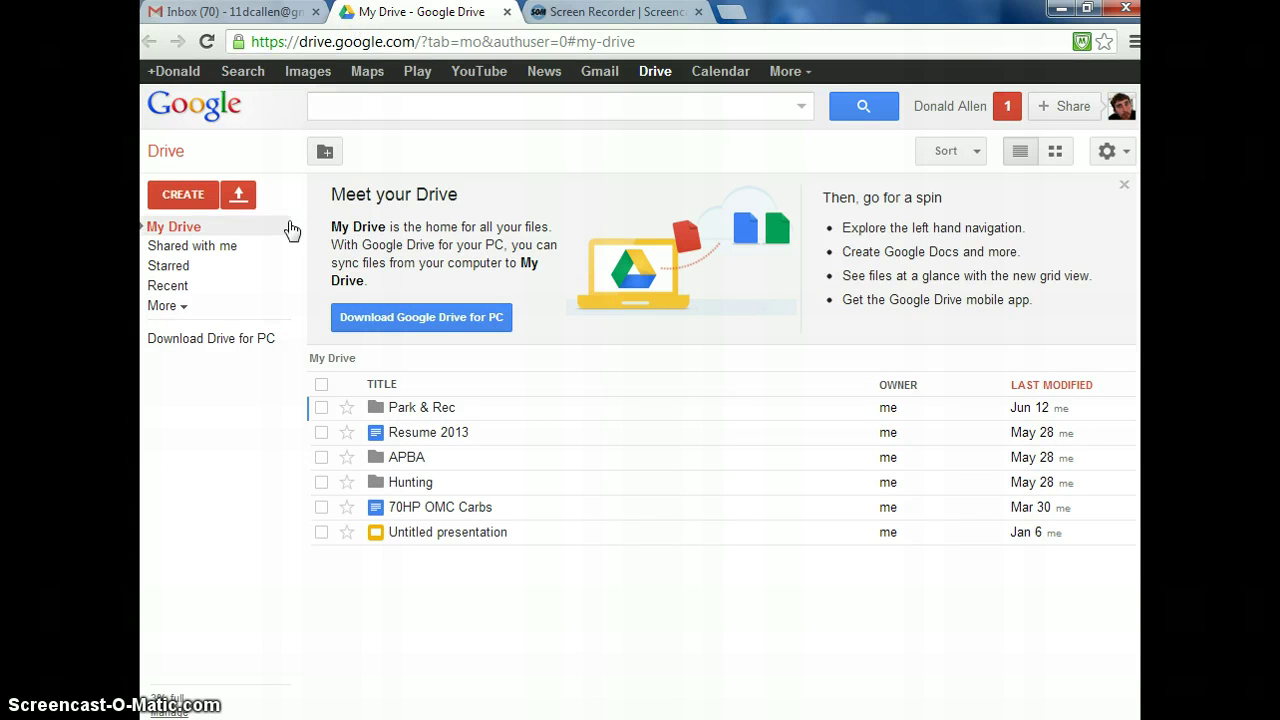
- Check the four time card spreadsheets under Shared with me, then return to My Drive
click(195, 246)
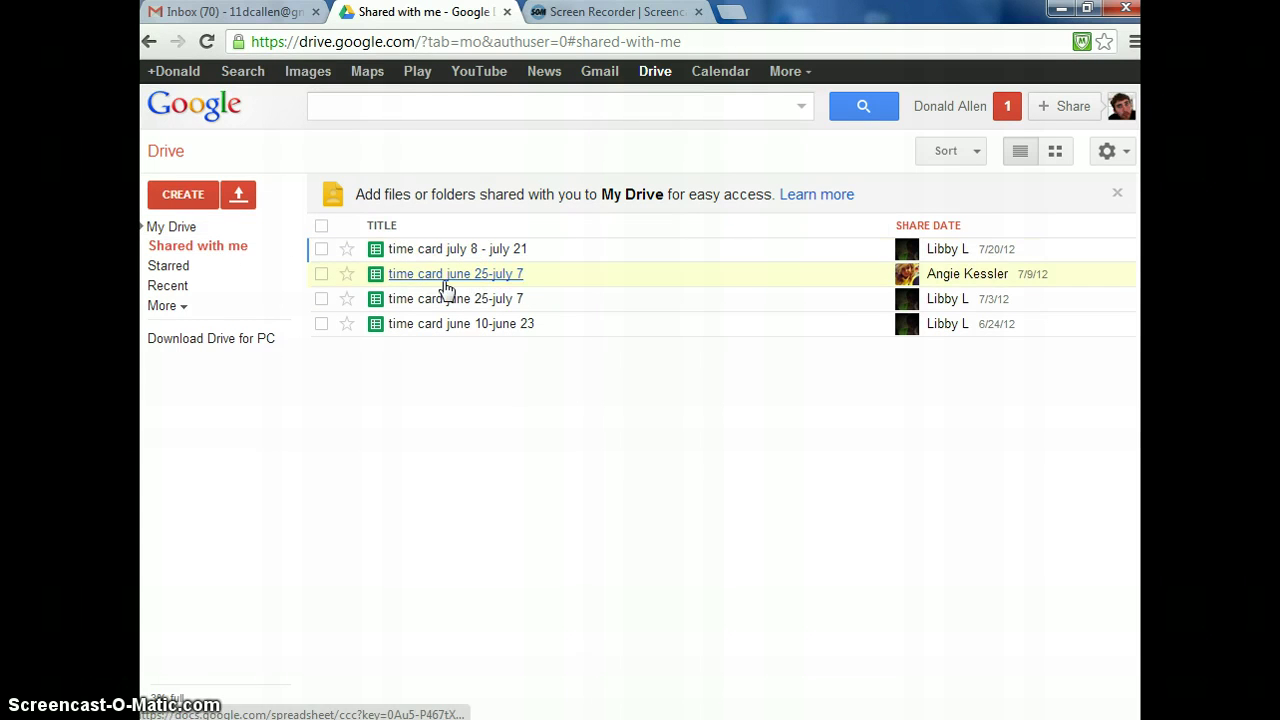
click(172, 227)
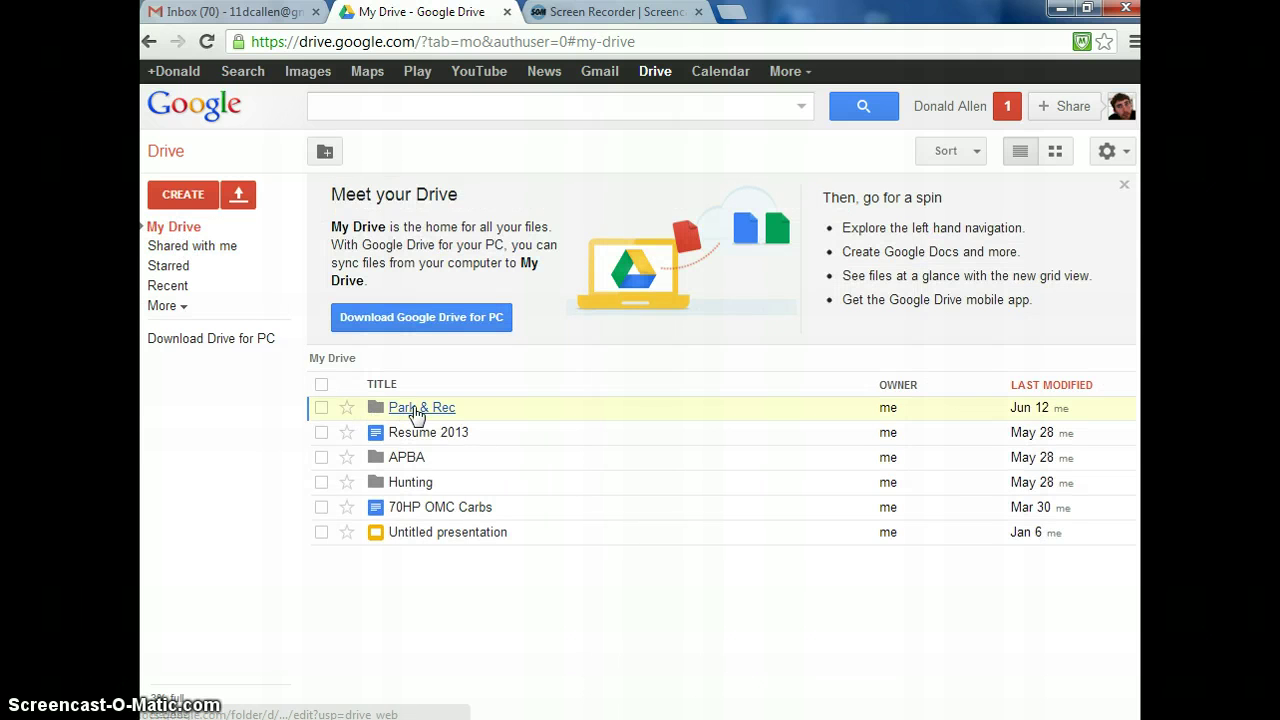
click(178, 246)
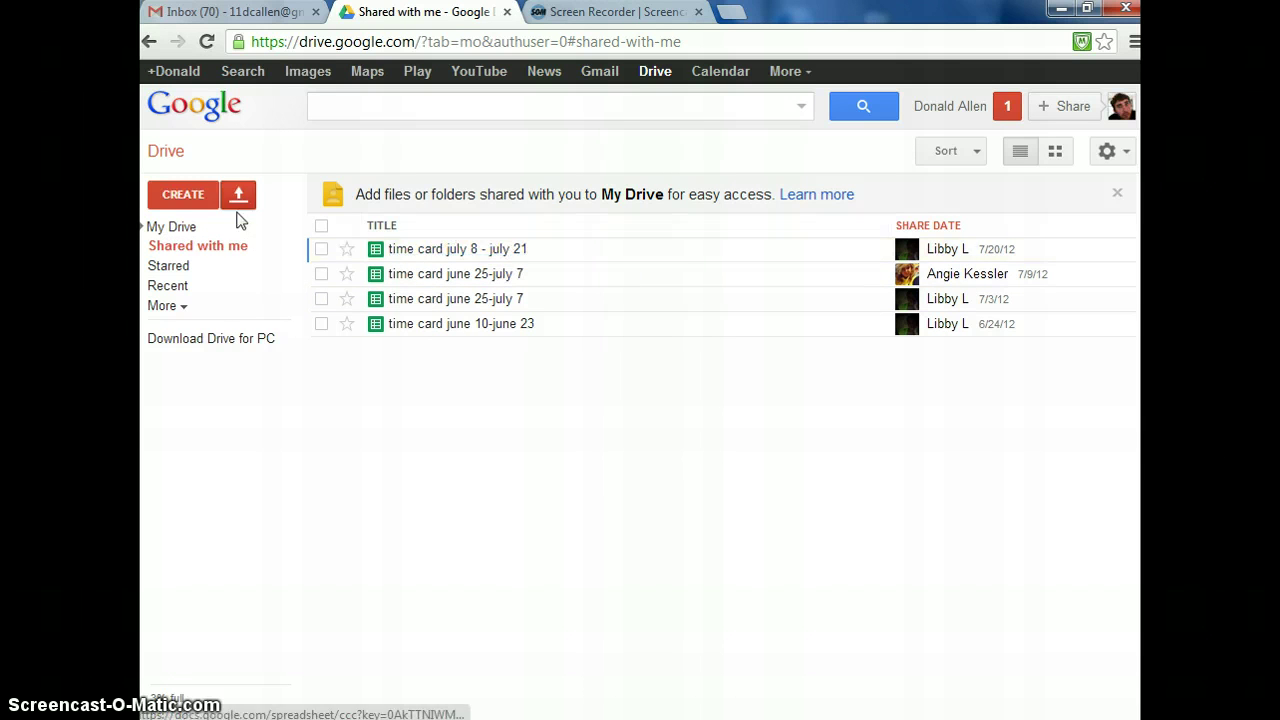
click(168, 230)
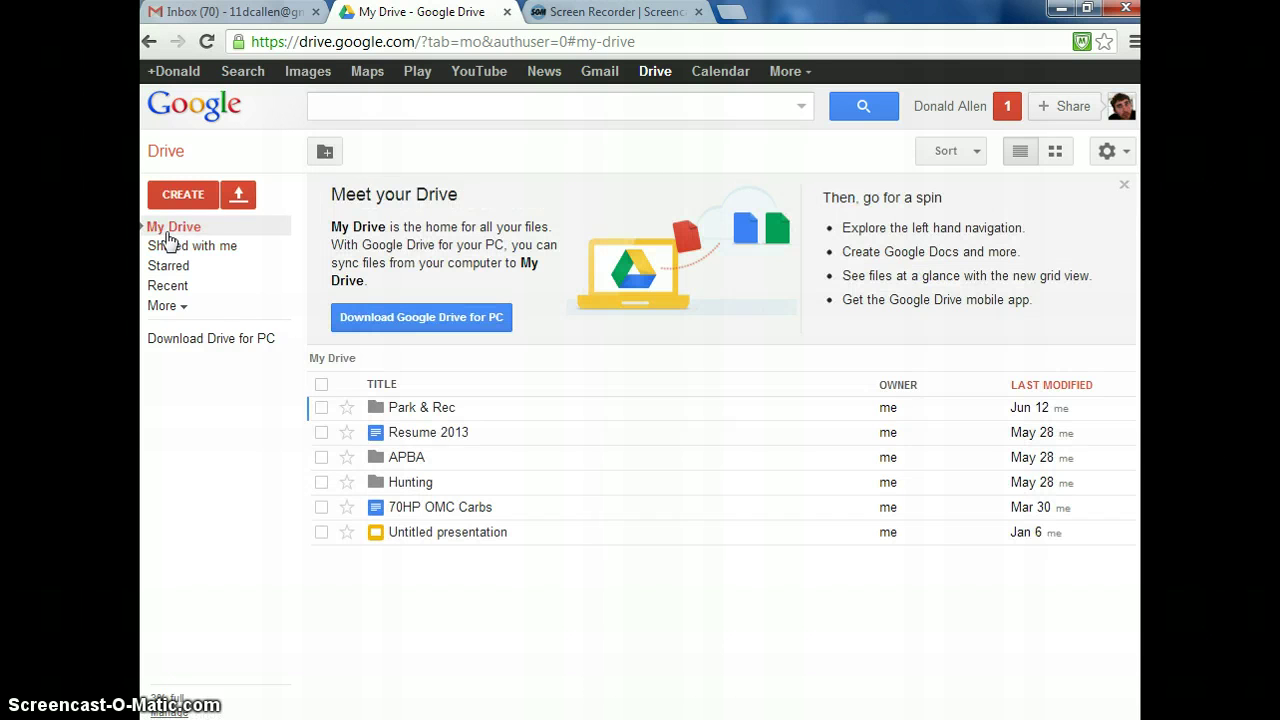
- Open Time card from the Park & Rec folder and view the 6/9-6/22 and 6/23-7/6 sheets
click(443, 410)
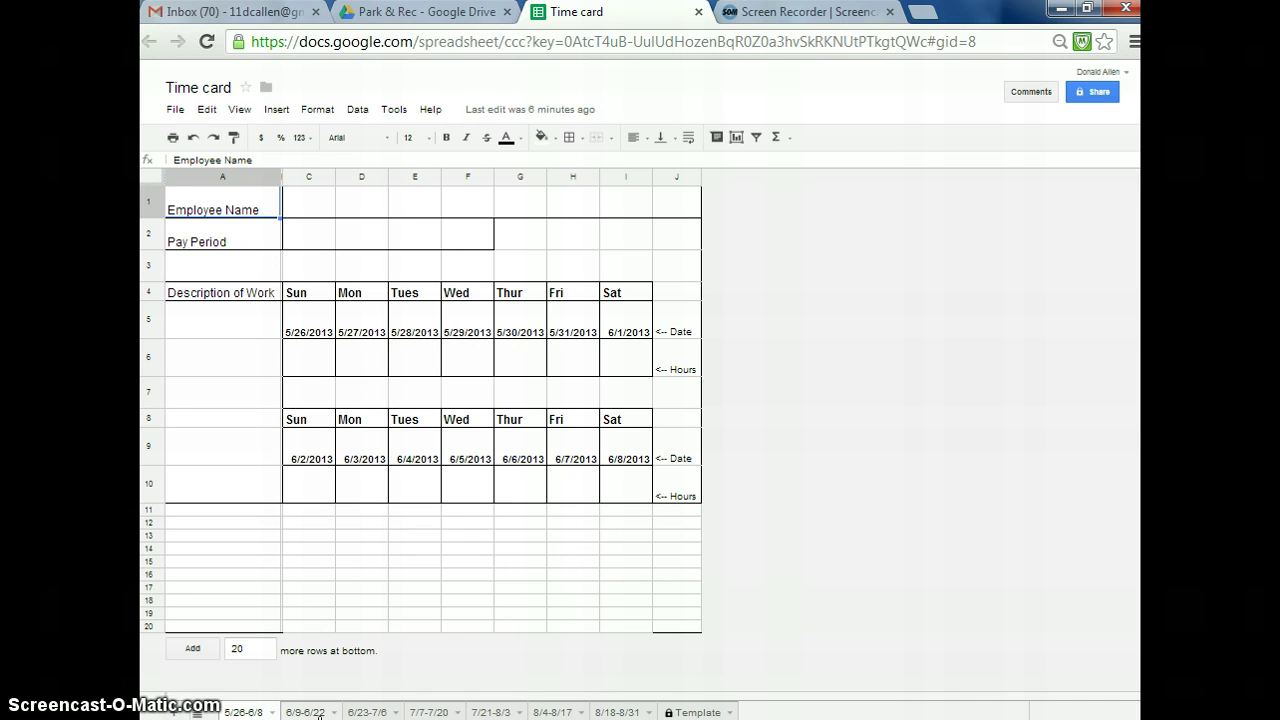
click(302, 712)
click(366, 712)
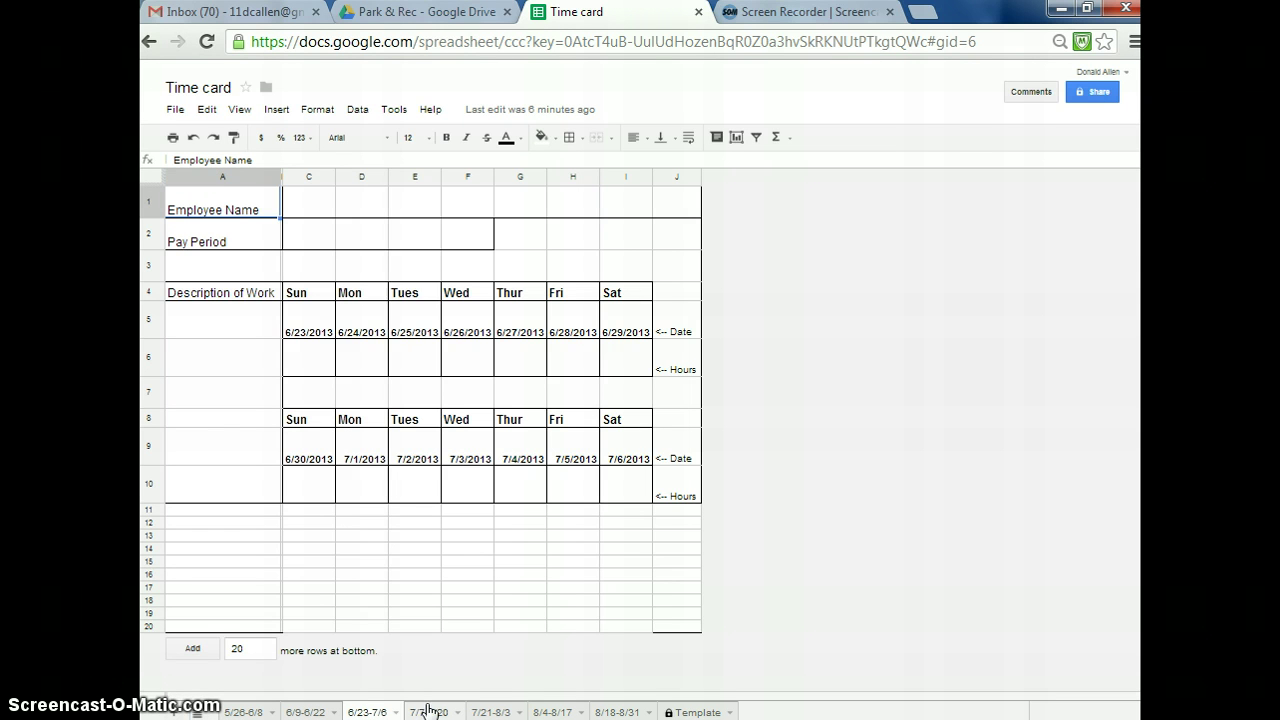
click(369, 370)
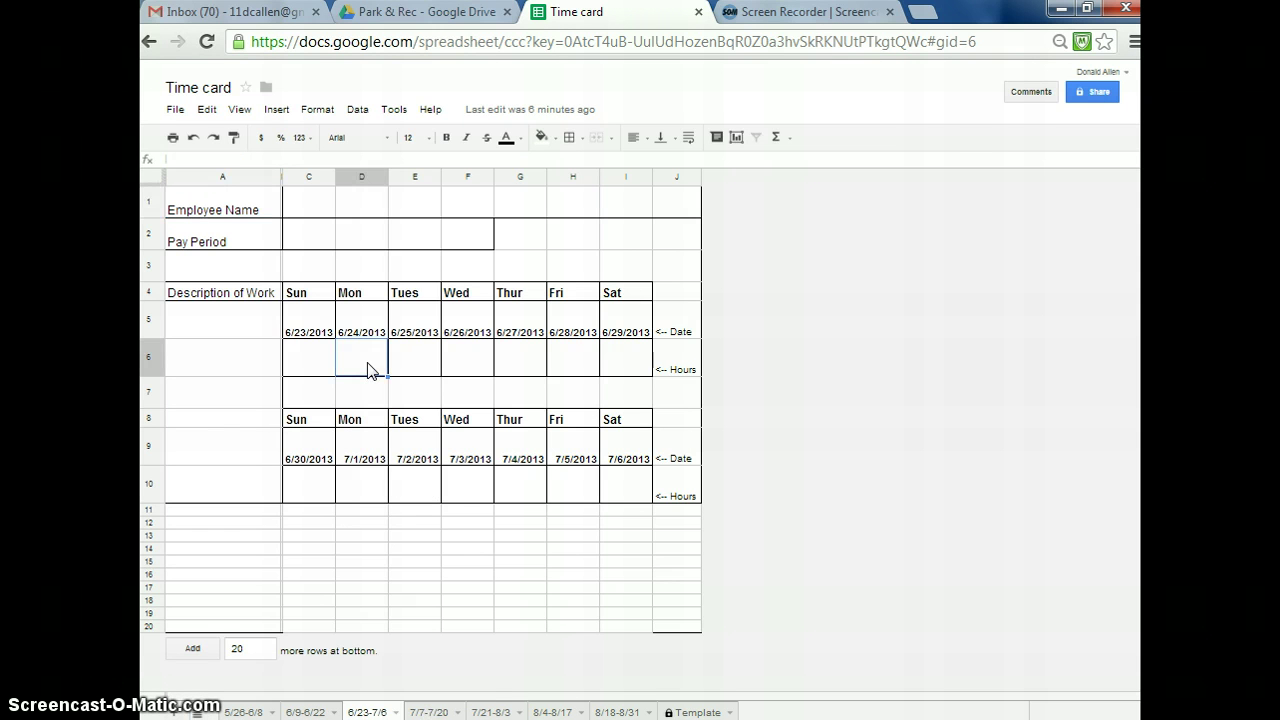
click(304, 712)
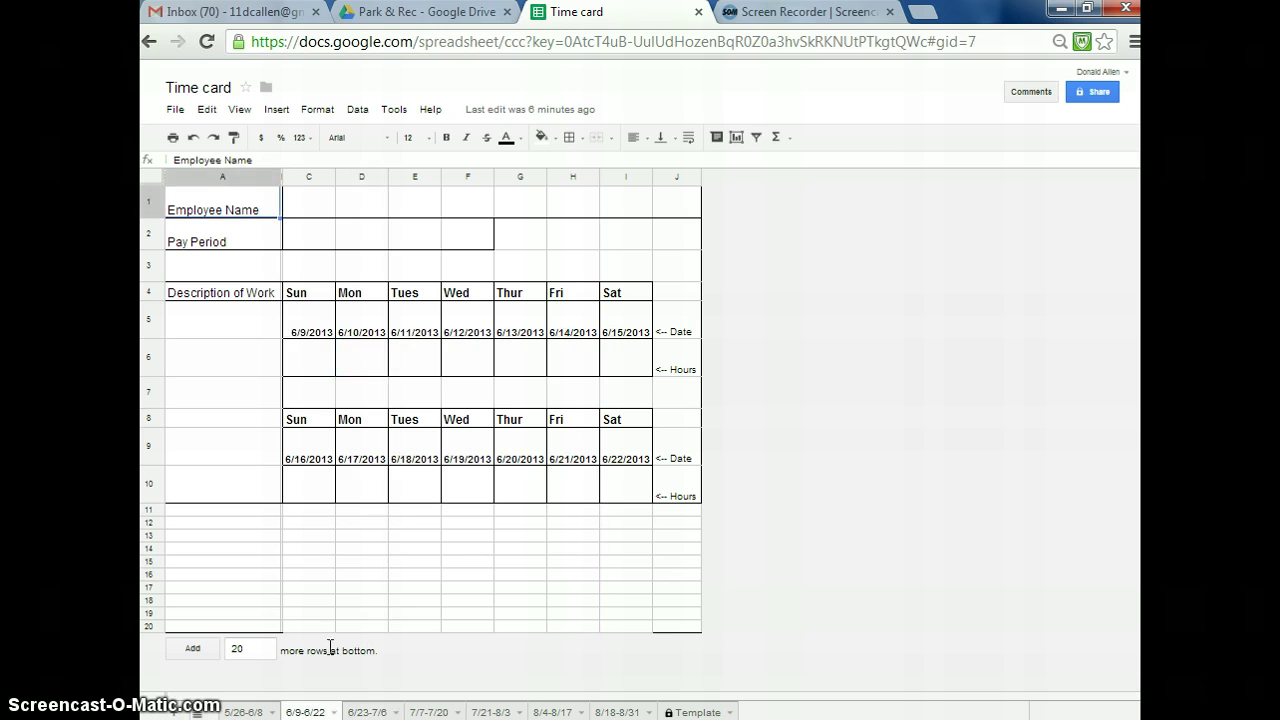
- Enter 7 hours in D10 on the 6/9-6/22 sheet as a test, then clear it
click(380, 490)
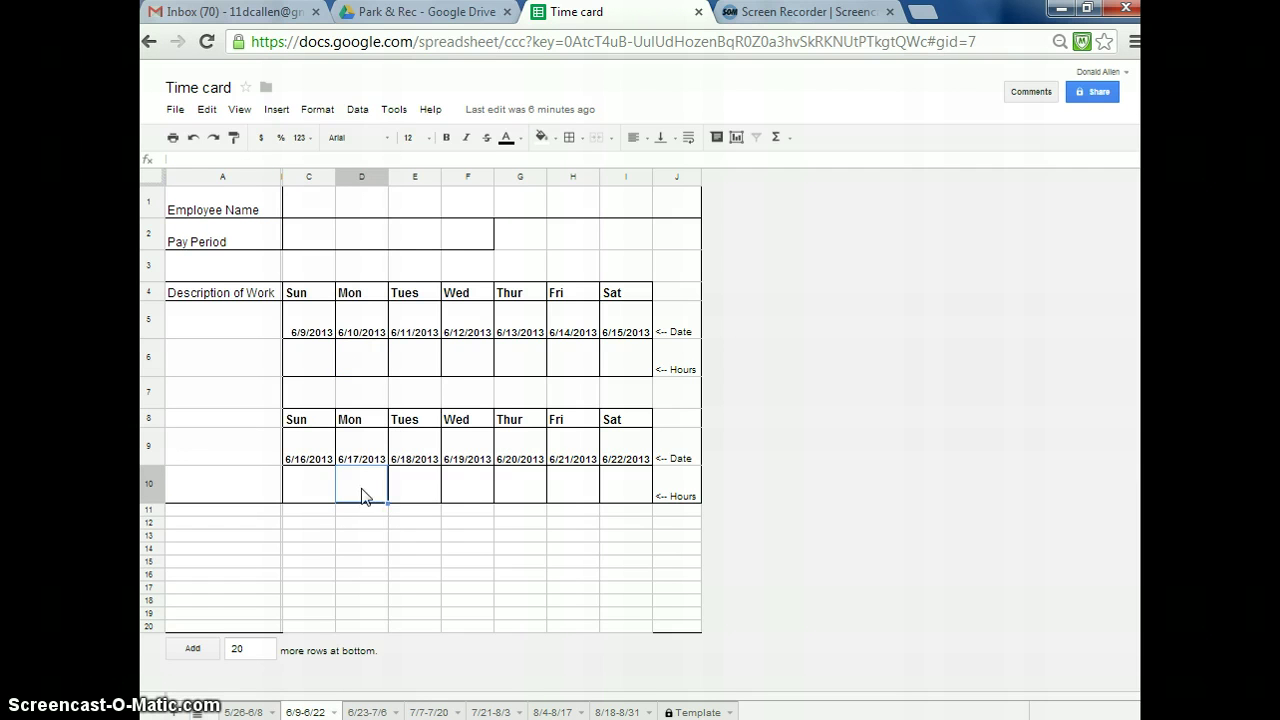
text(7)
click(399, 486)
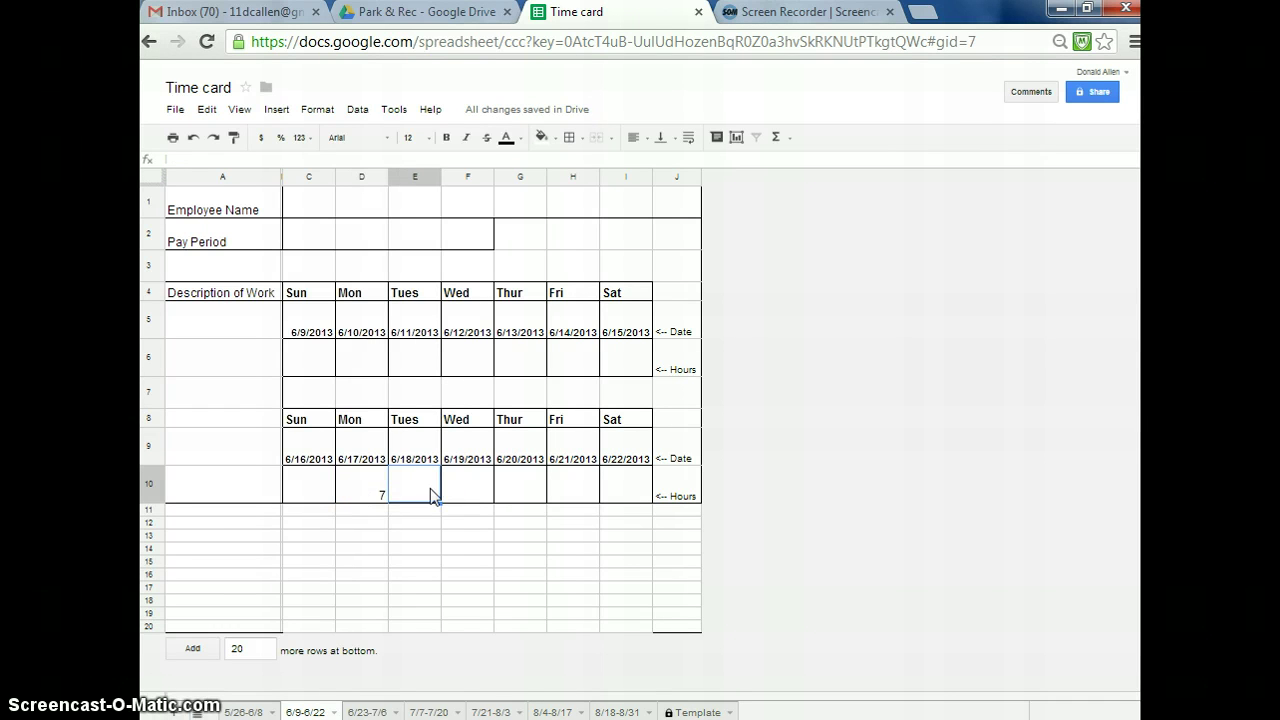
click(387, 496)
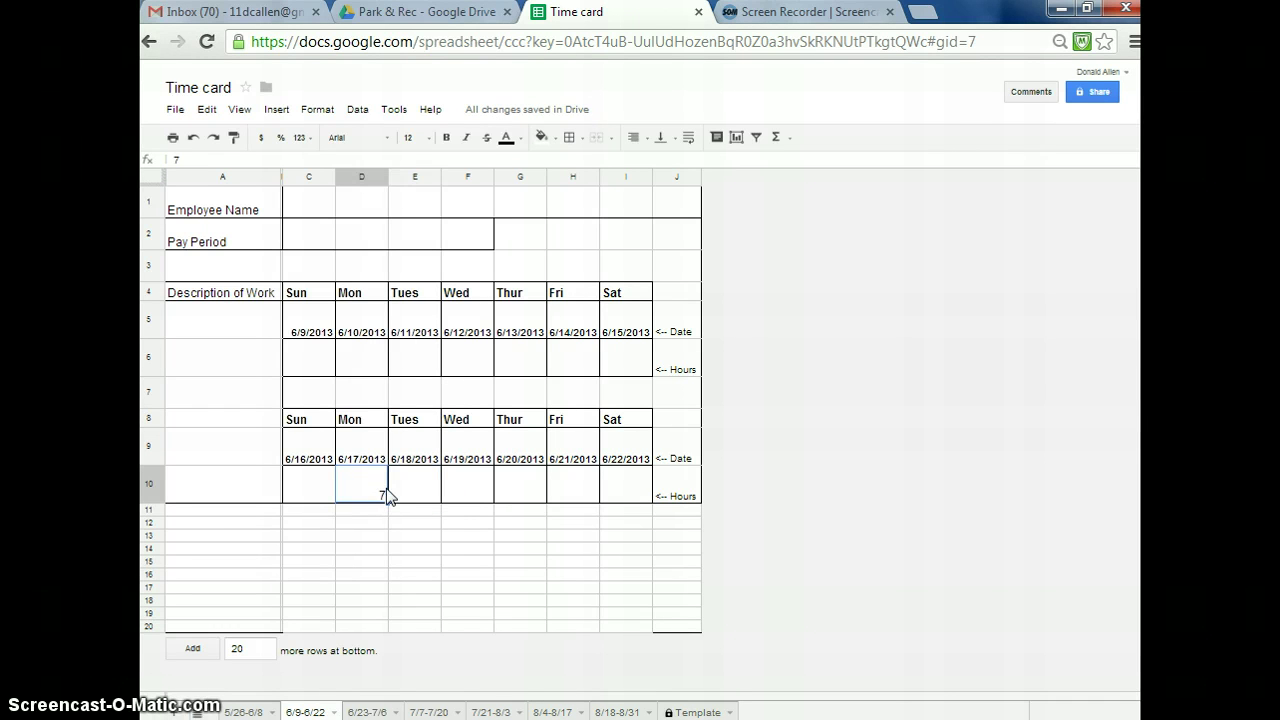
key(Delete)
click(176, 112)
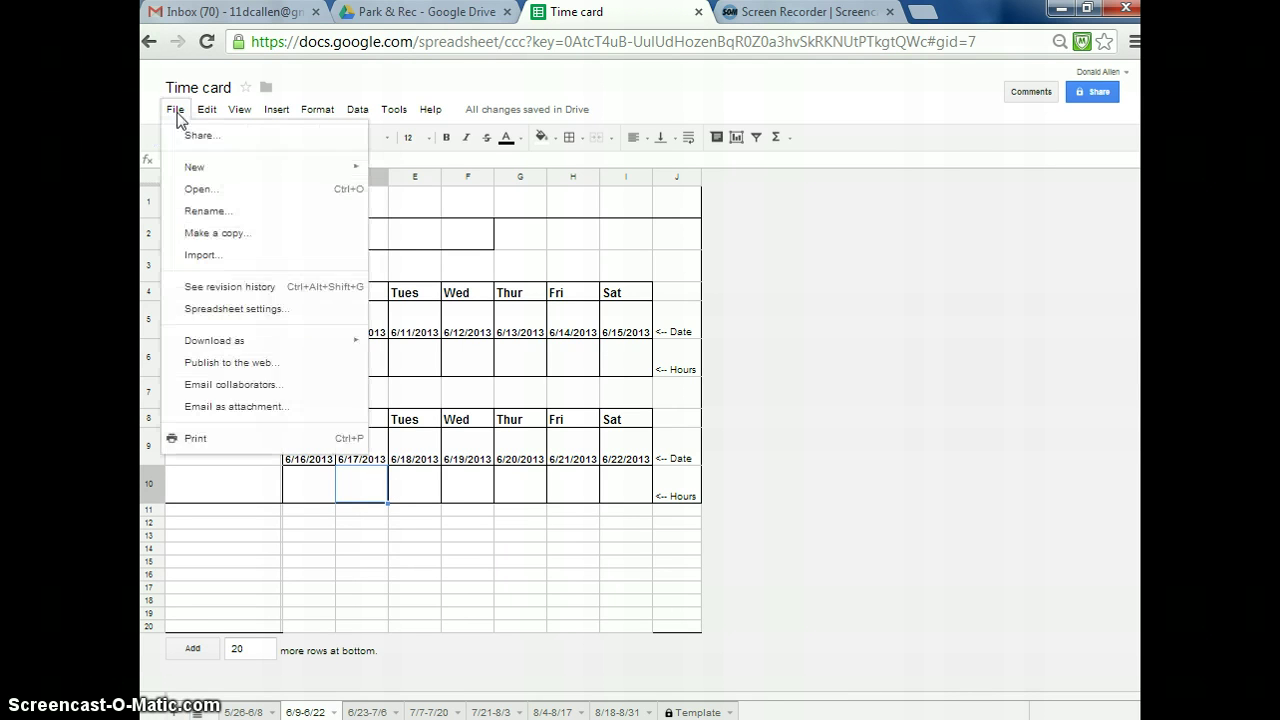
click(233, 238)
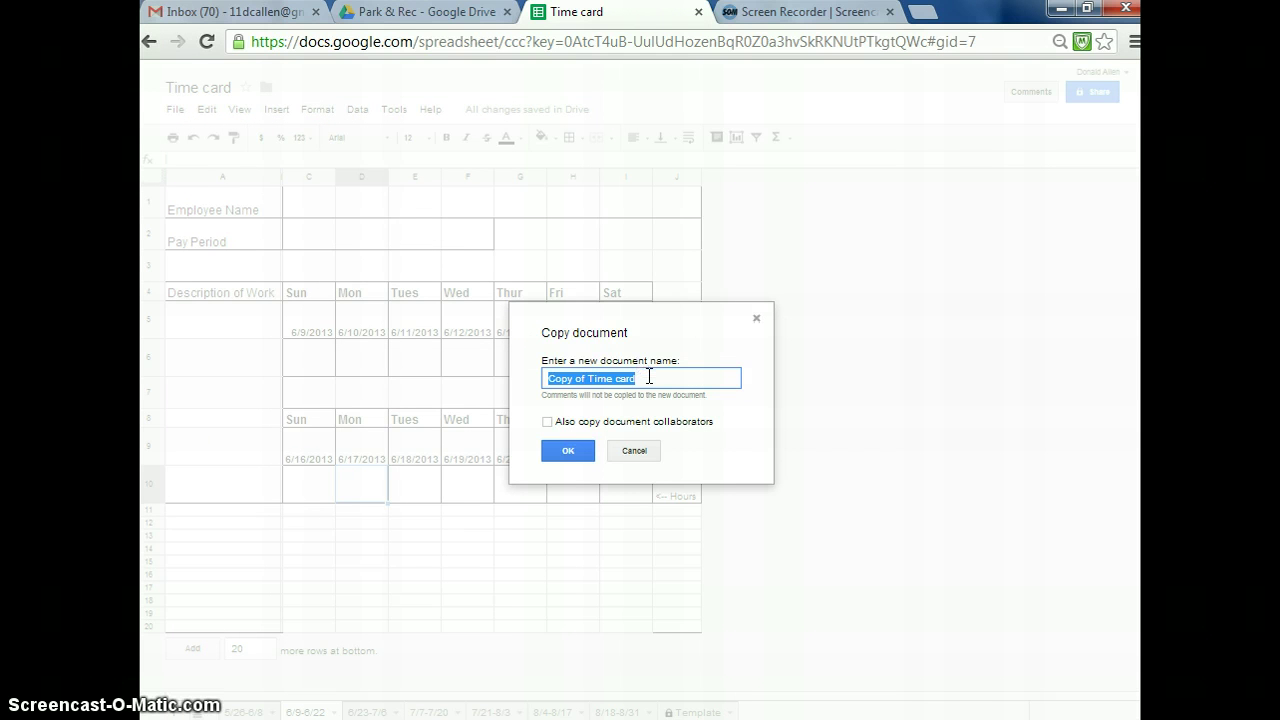
text(Don)
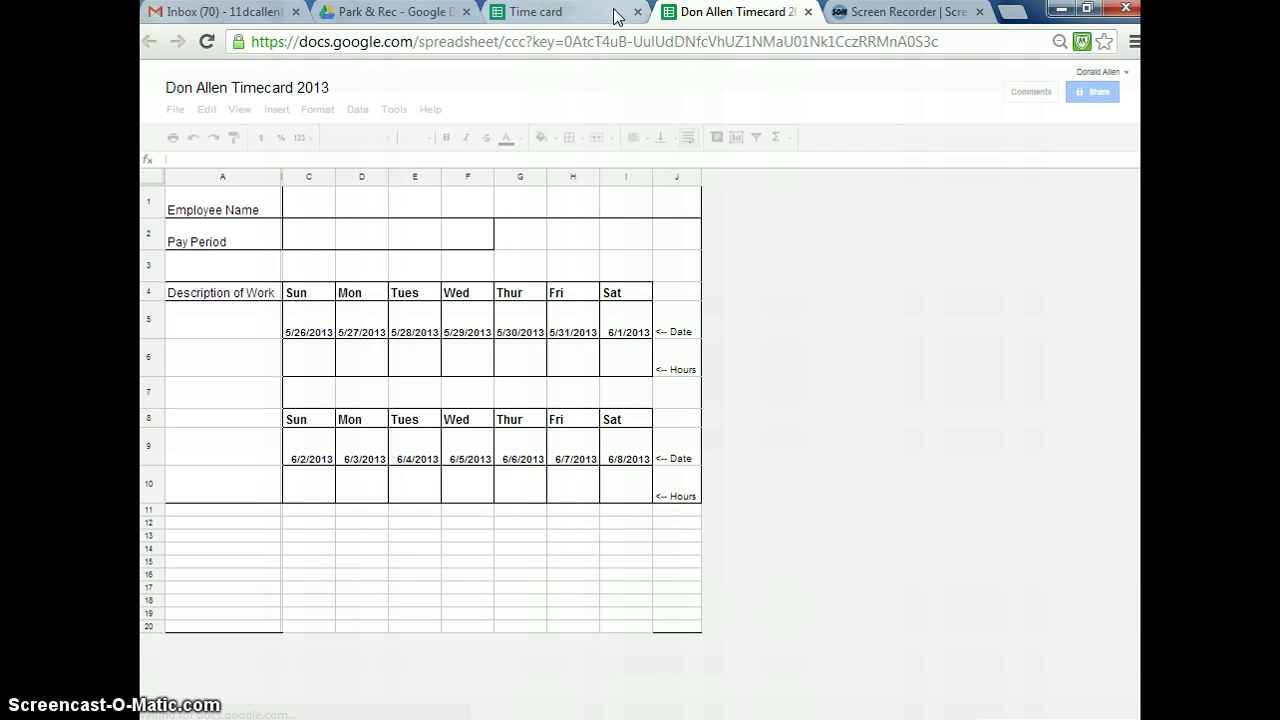
click(590, 12)
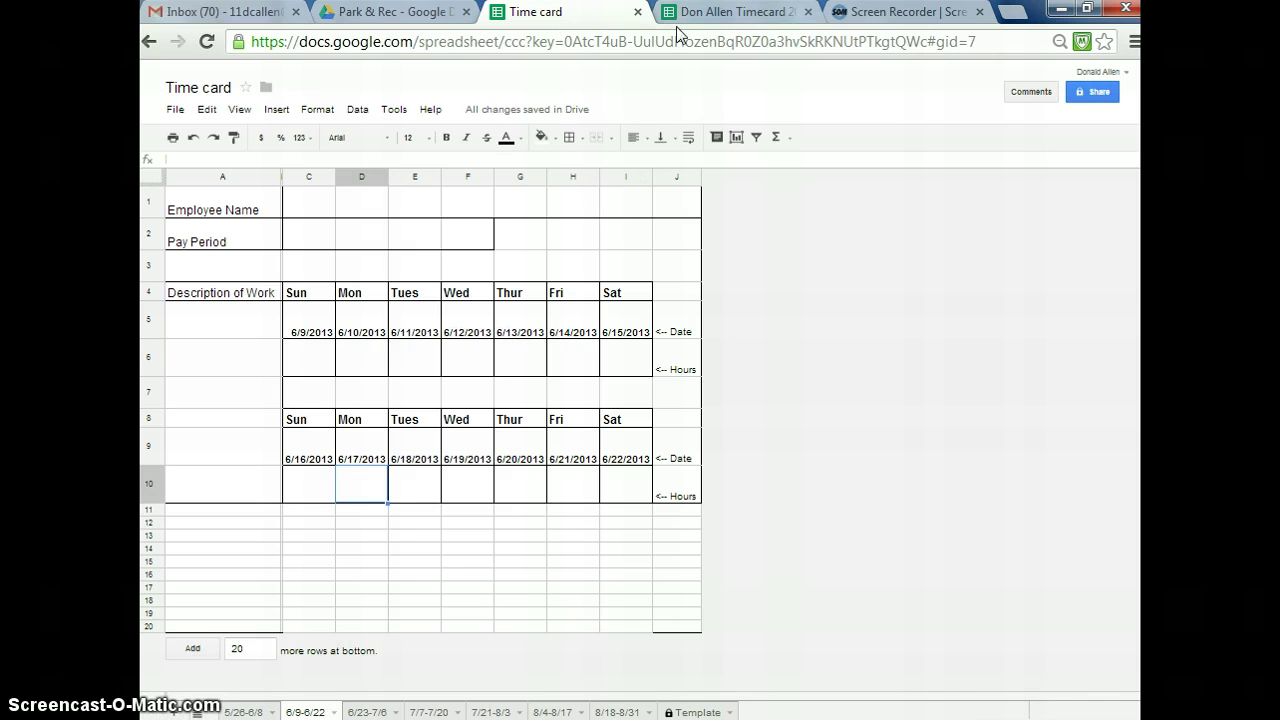
click(740, 20)
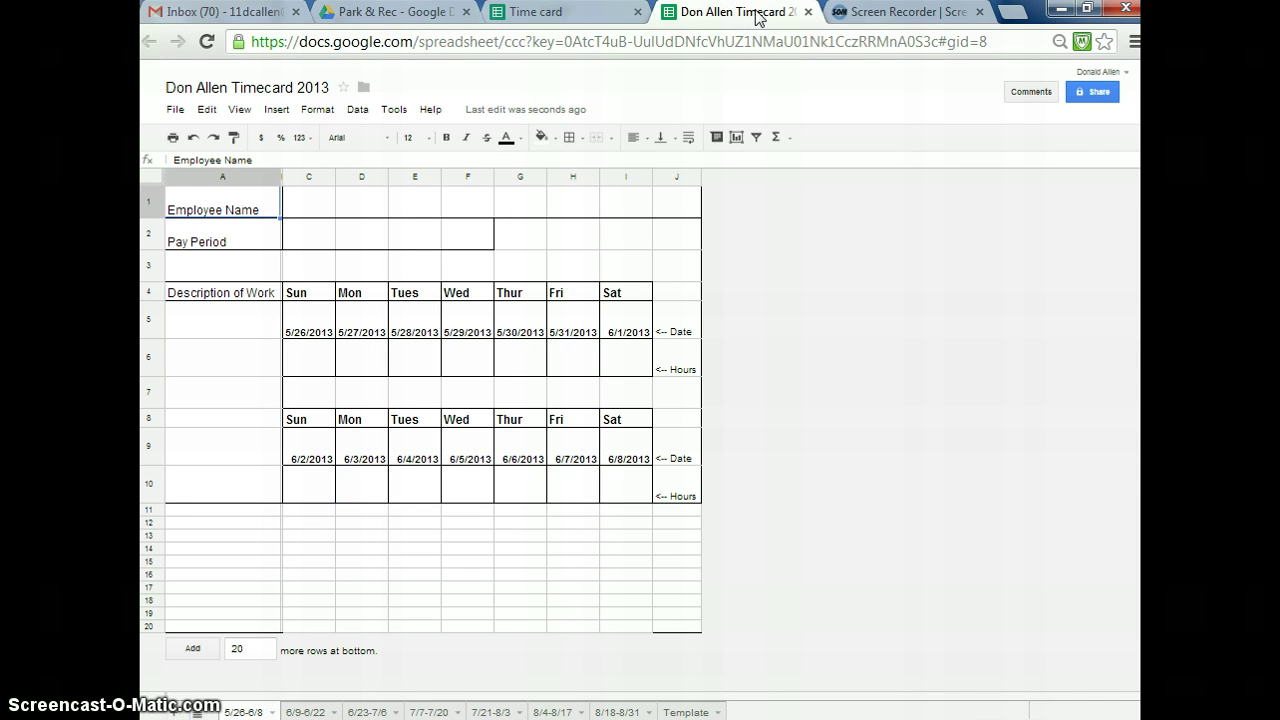
click(615, 18)
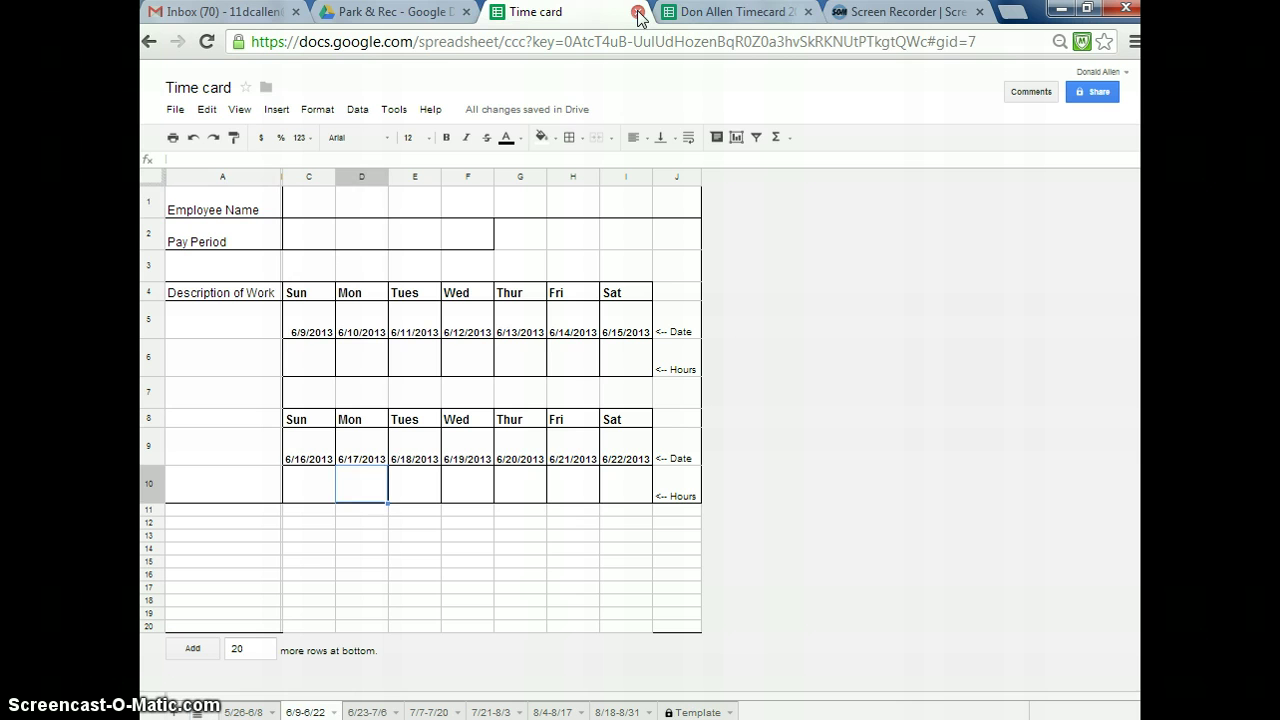
click(638, 12)
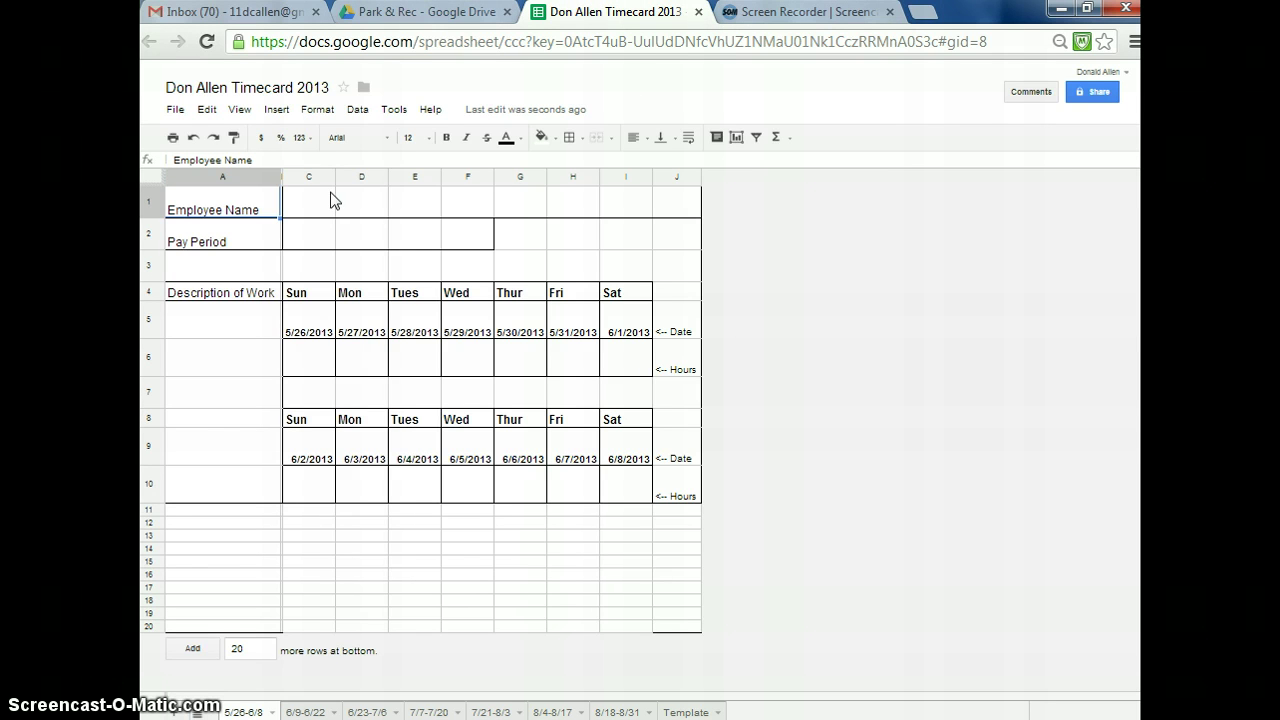
click(309, 211)
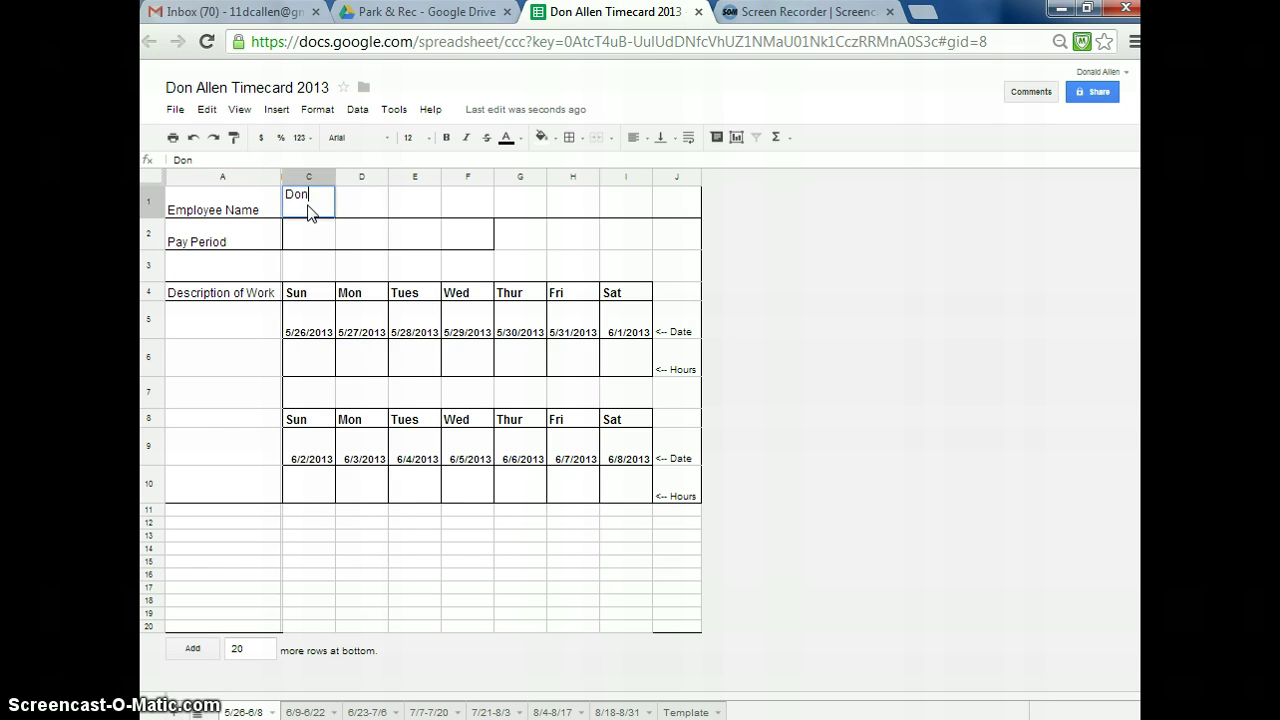
click(342, 236)
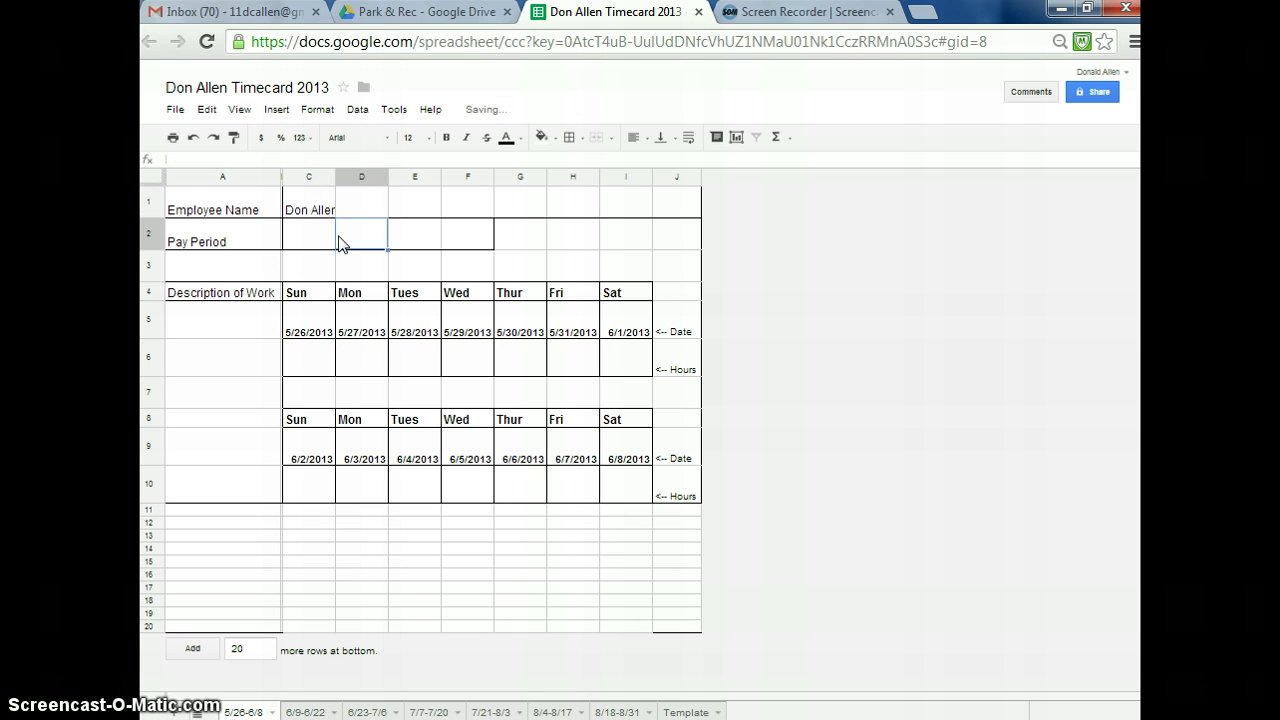
click(327, 207)
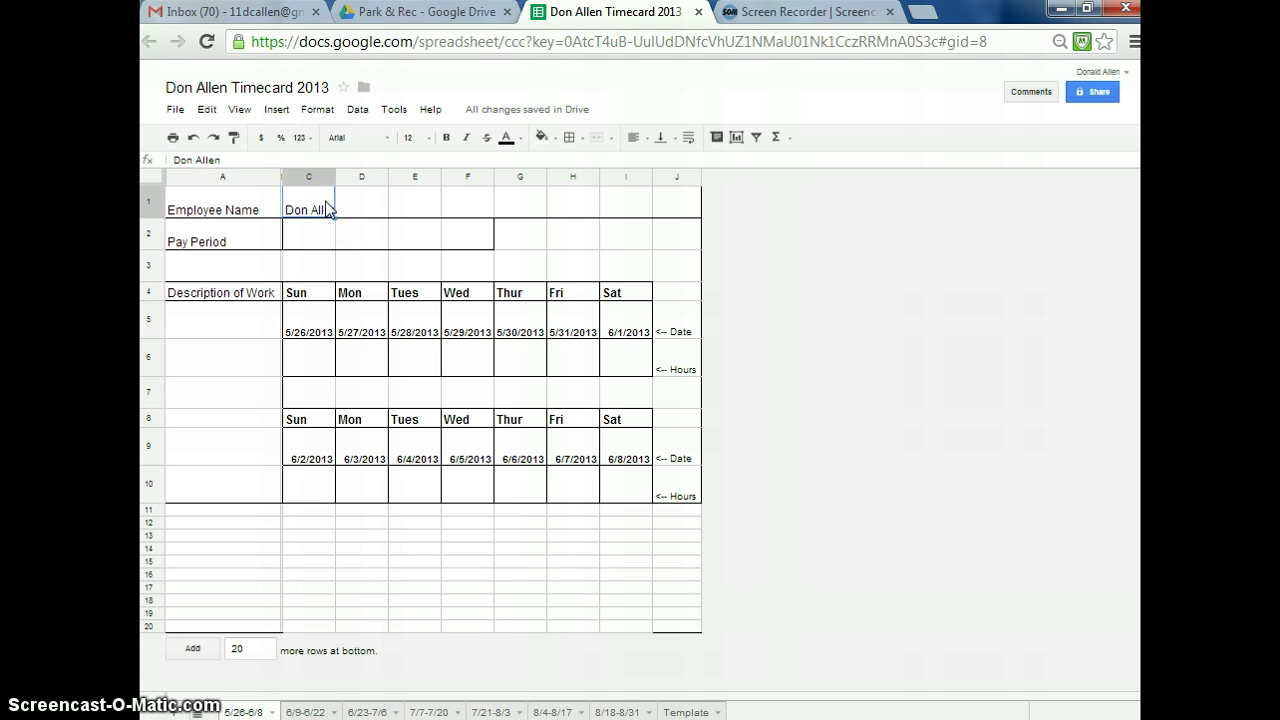
key(Delete)
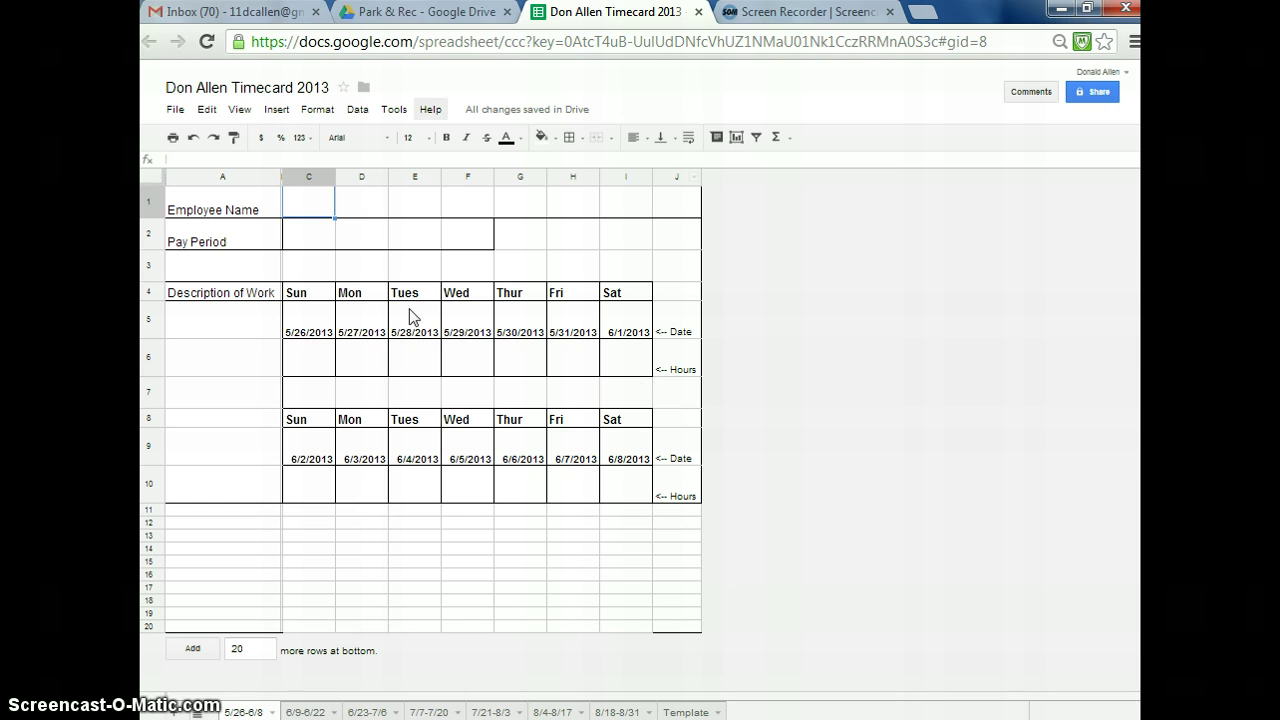
- Share the spreadsheet with the supervisor's e-mail address with Can edit permission
click(1098, 94)
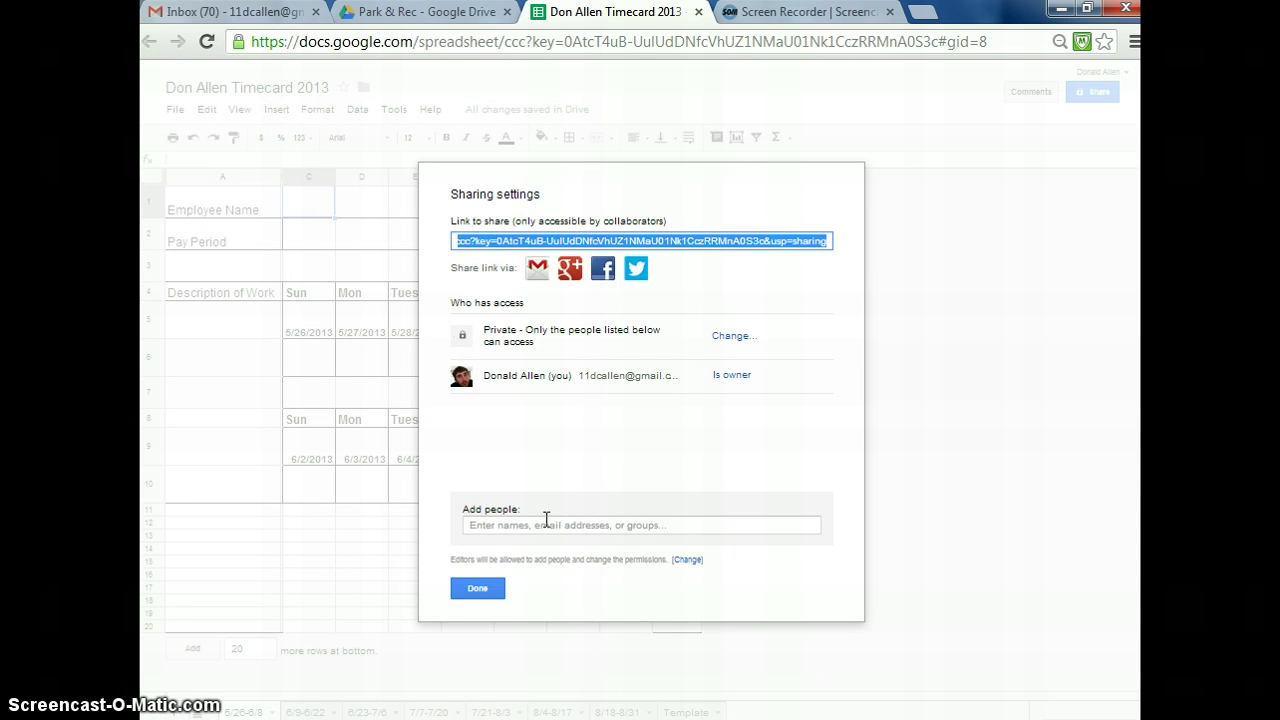
click(546, 522)
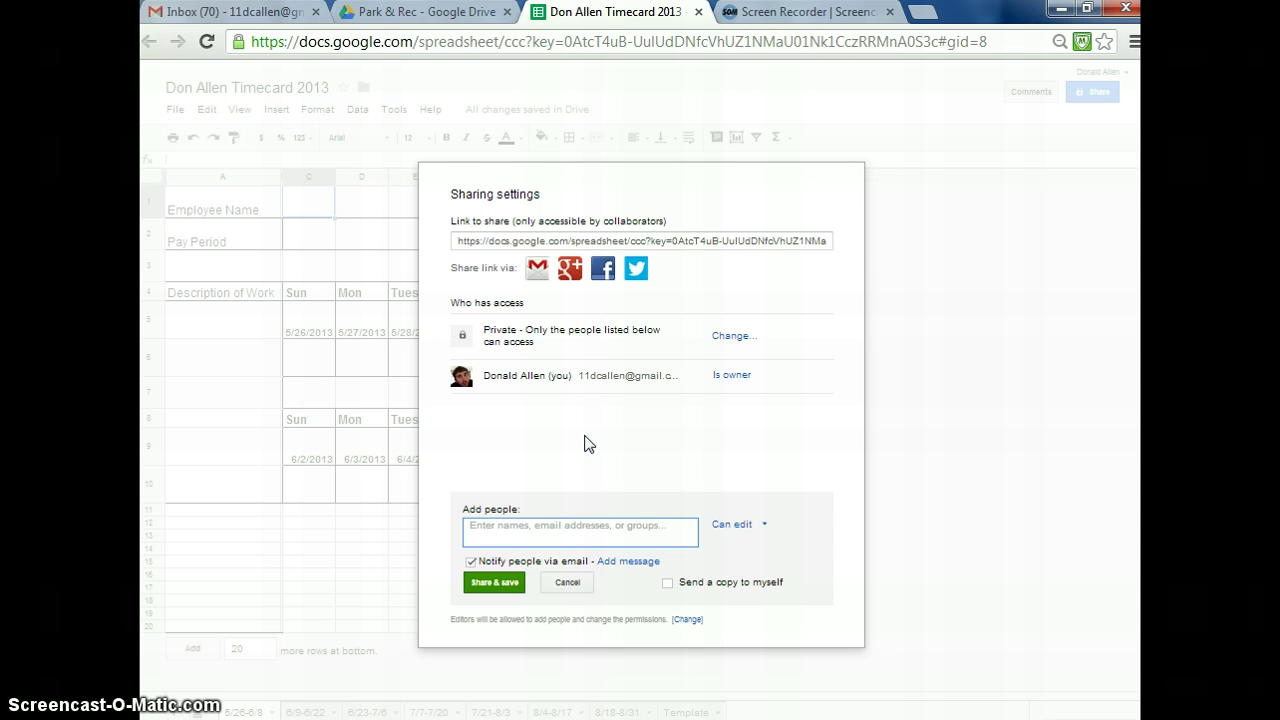
text(1)
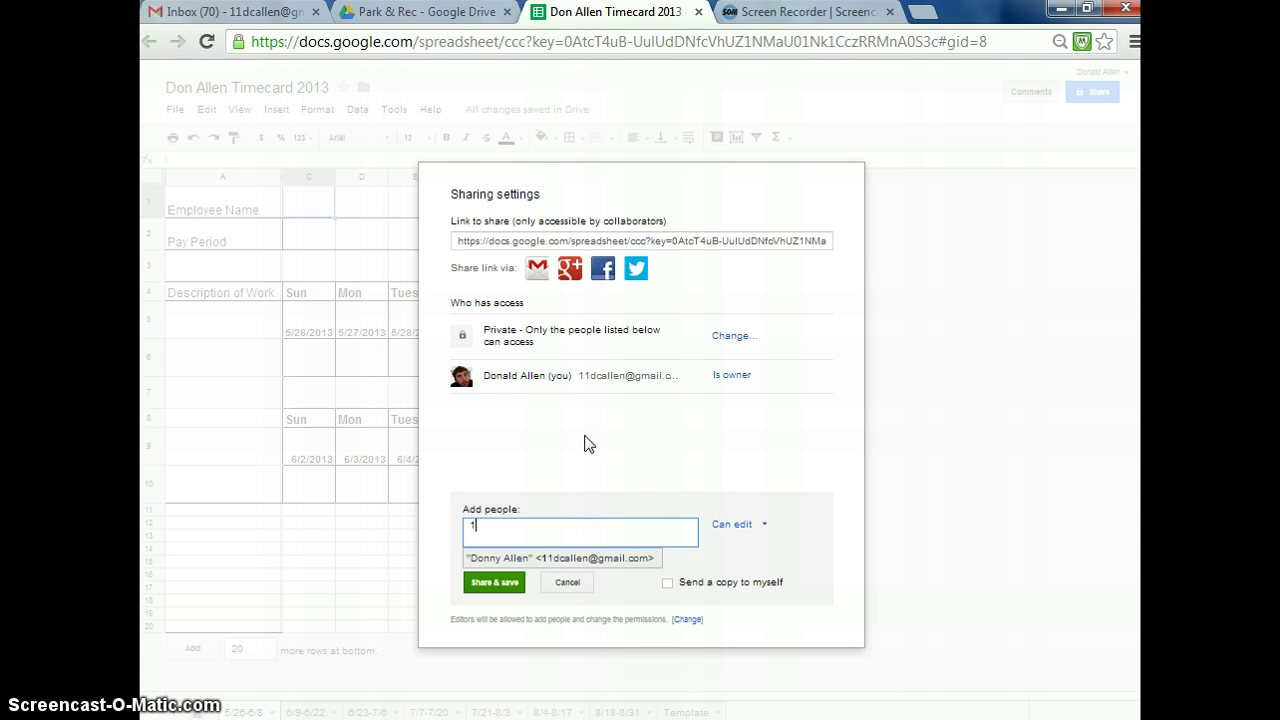
text(1dca)
click(563, 561)
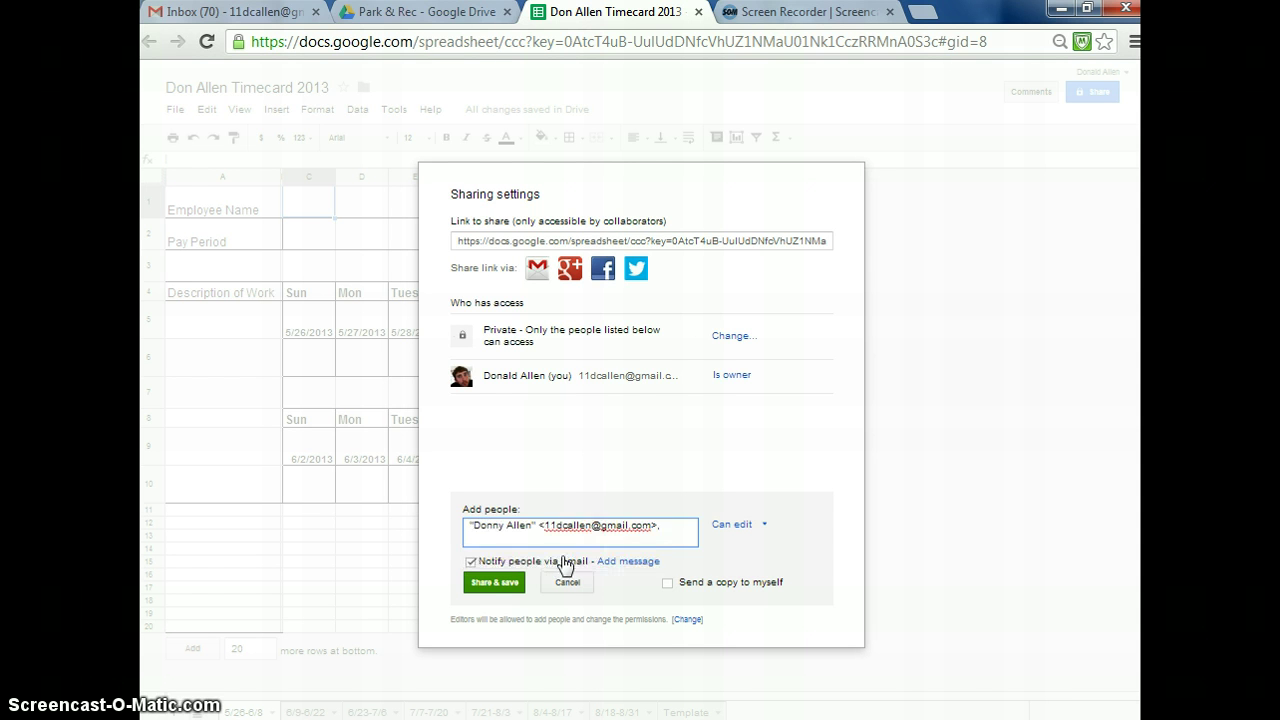
click(738, 528)
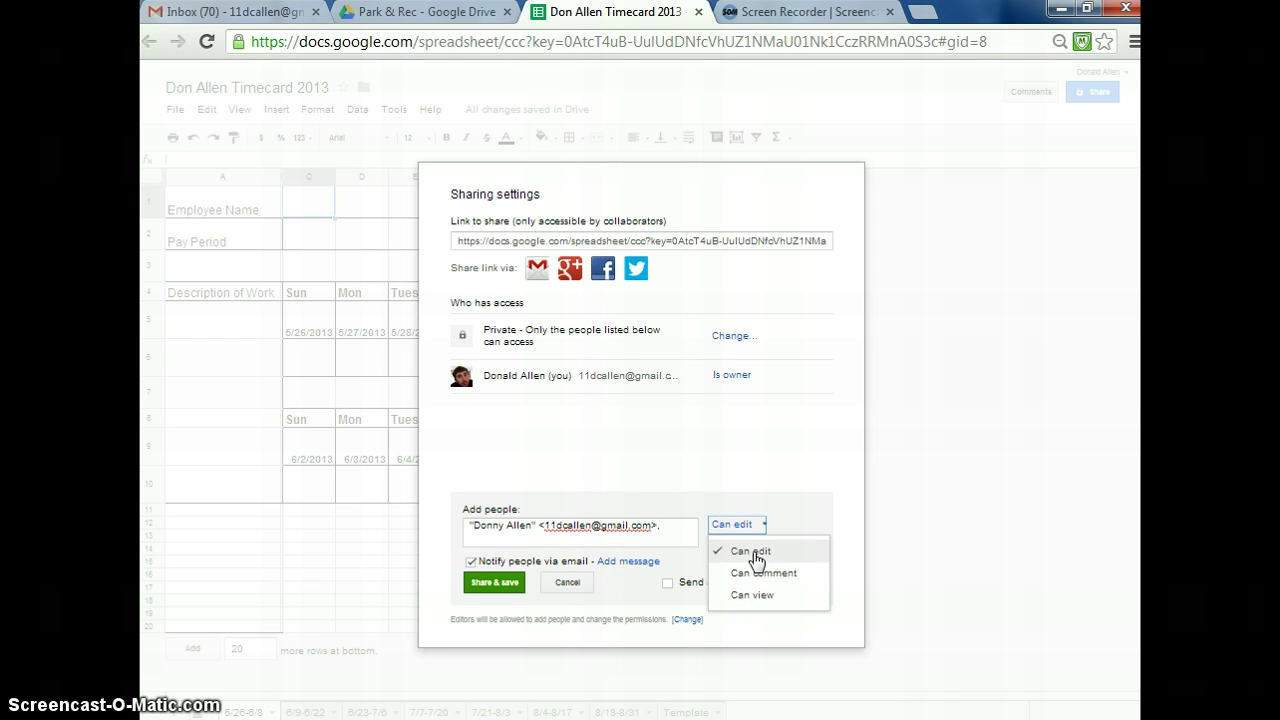
click(754, 560)
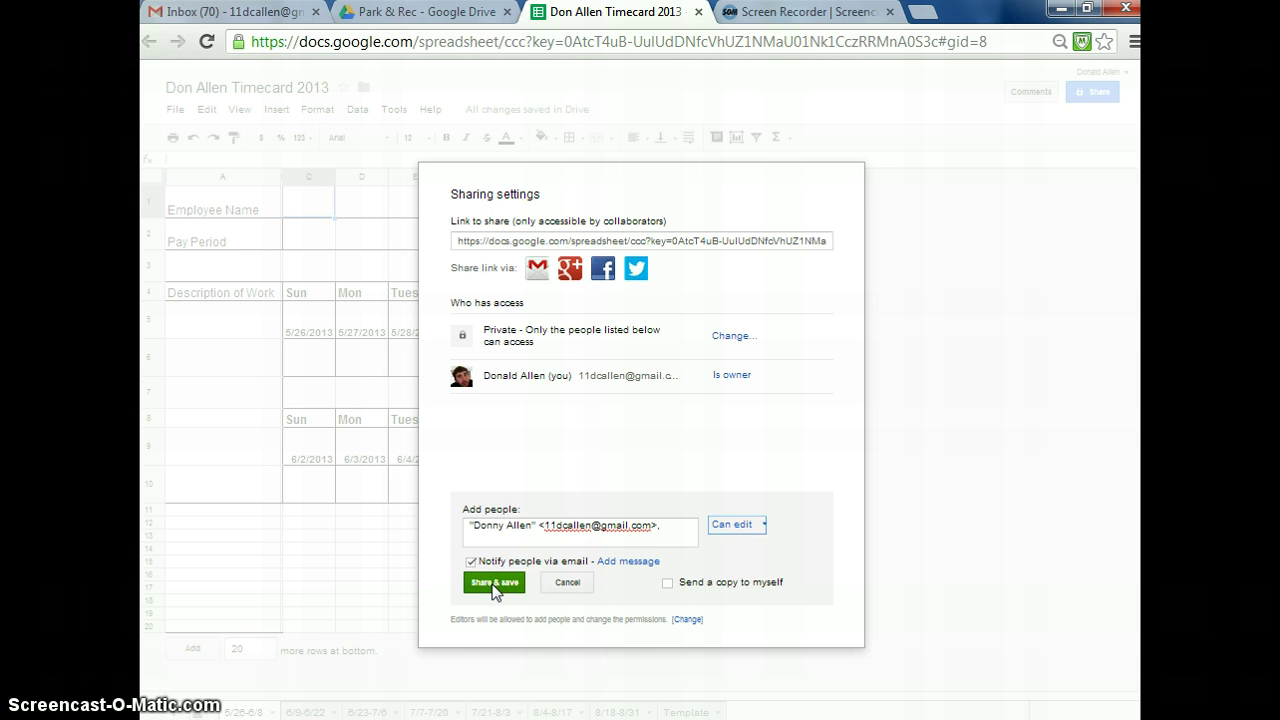
click(493, 585)
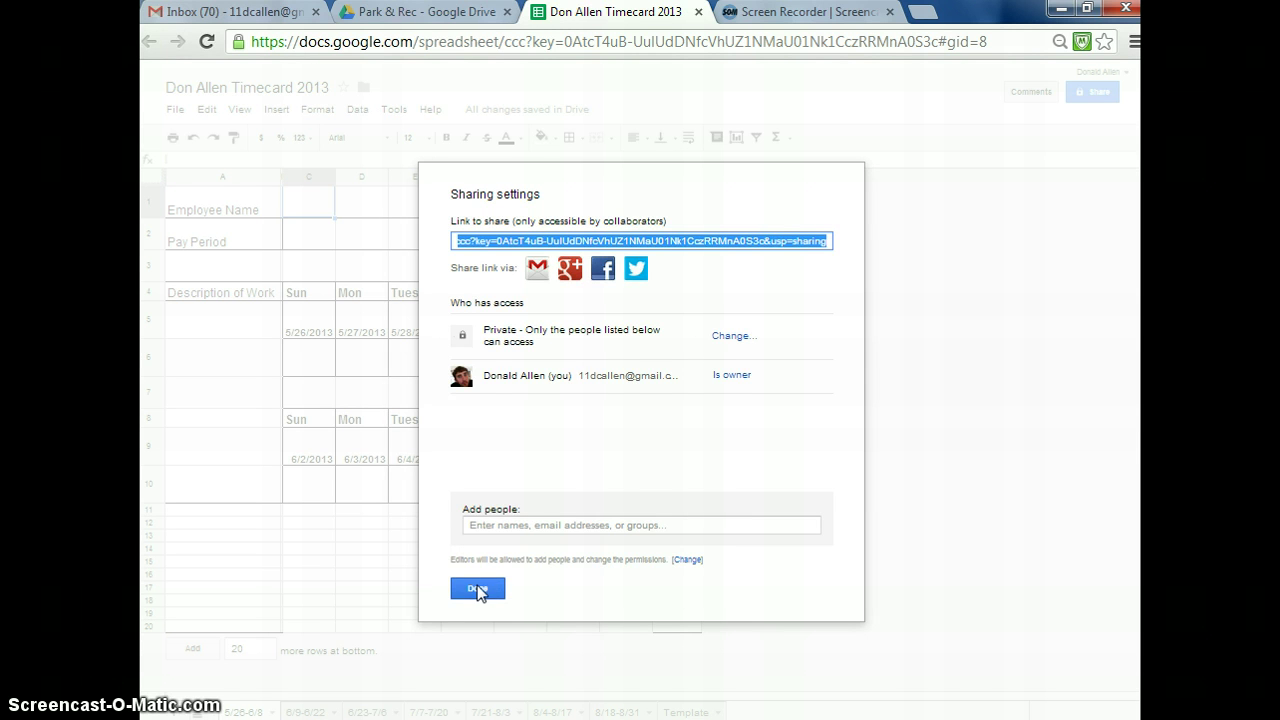
click(477, 589)
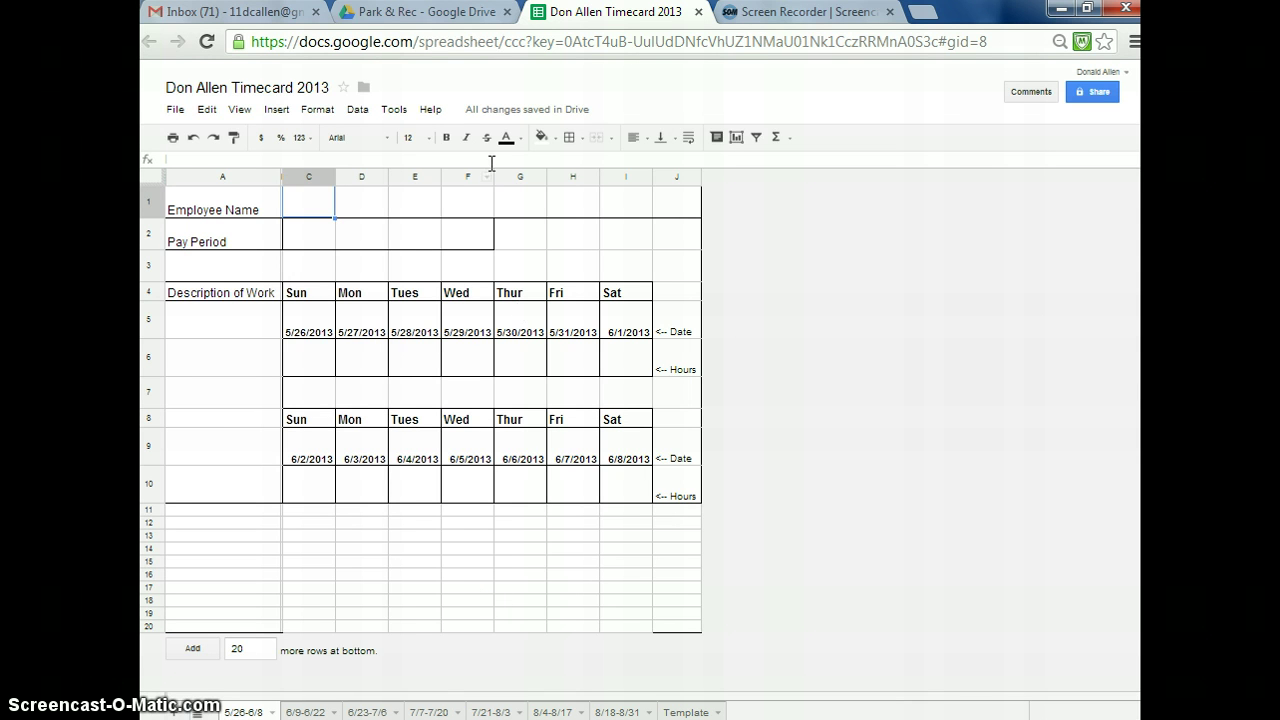
- Review the Shared with me list in Drive, then return to the timecard's 6/9-6/22 sheet
click(416, 10)
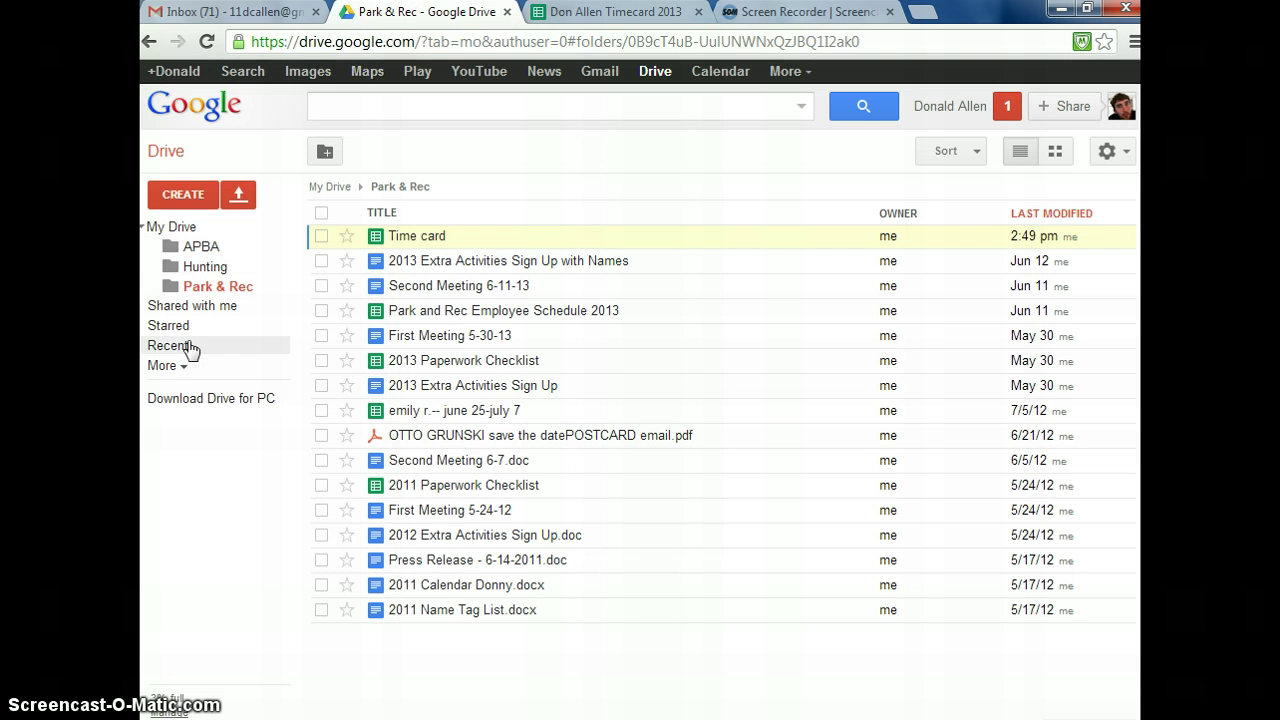
click(200, 307)
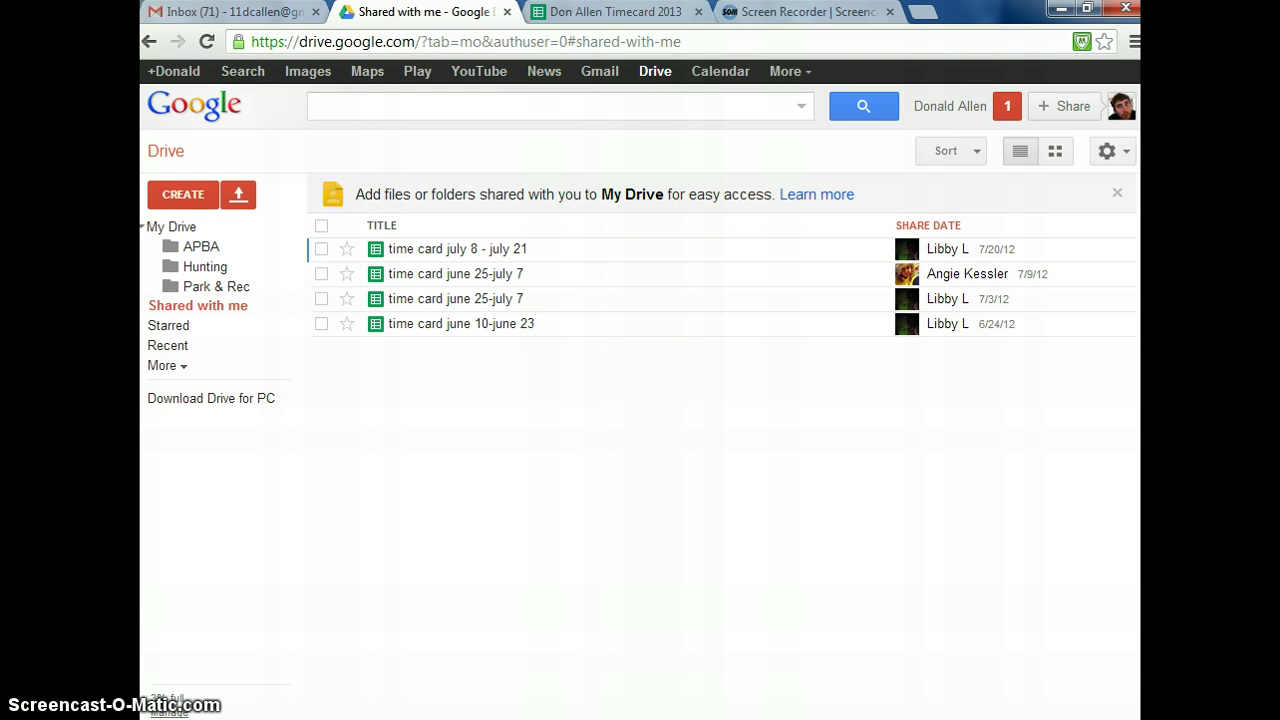
click(586, 10)
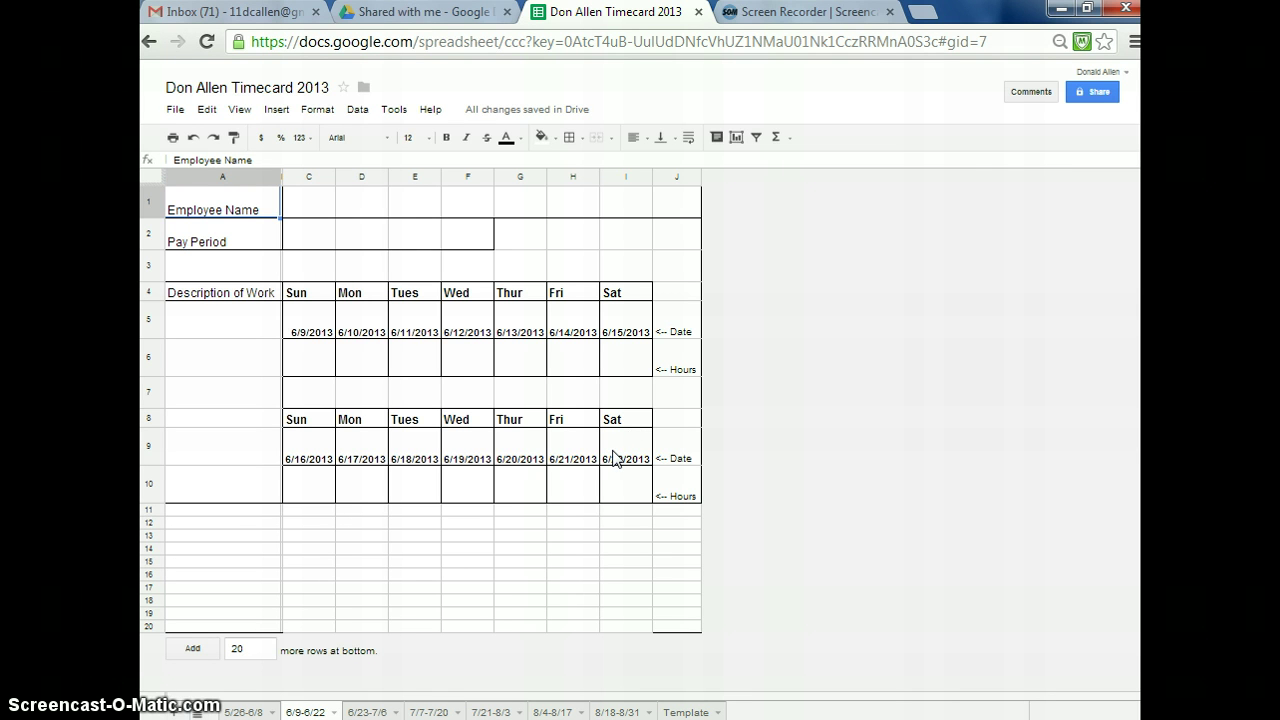
click(474, 490)
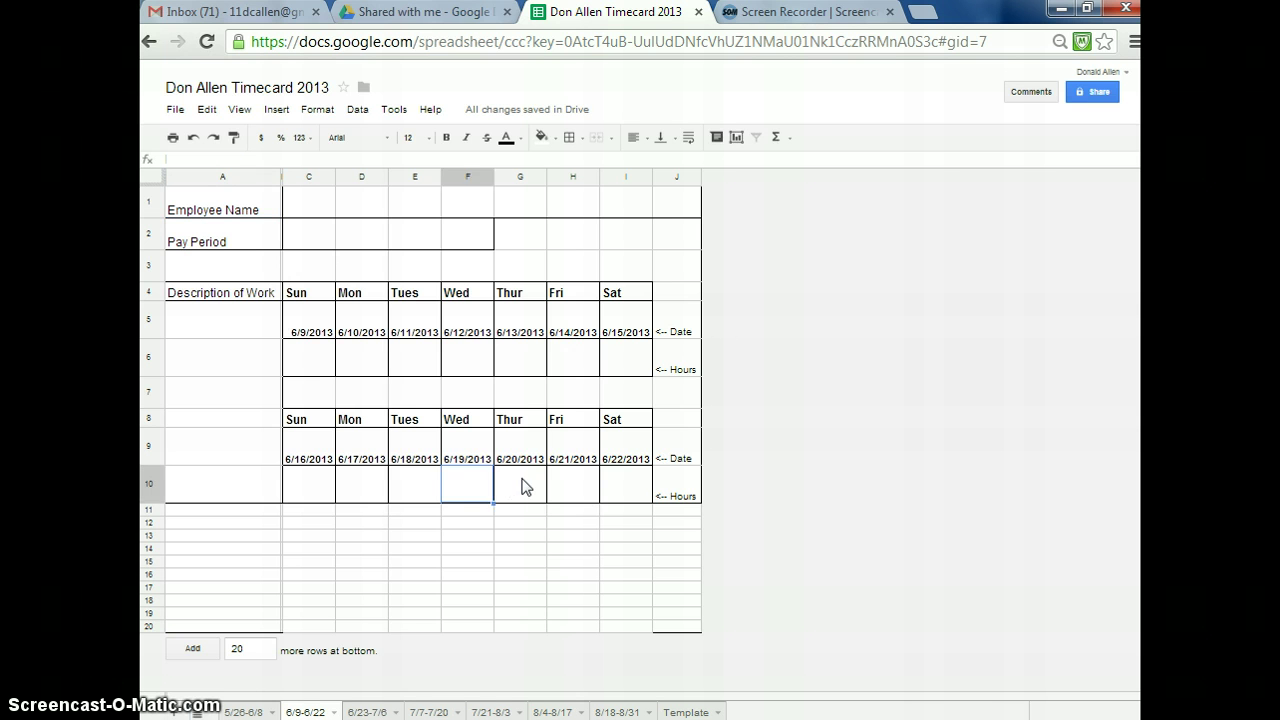
click(467, 12)
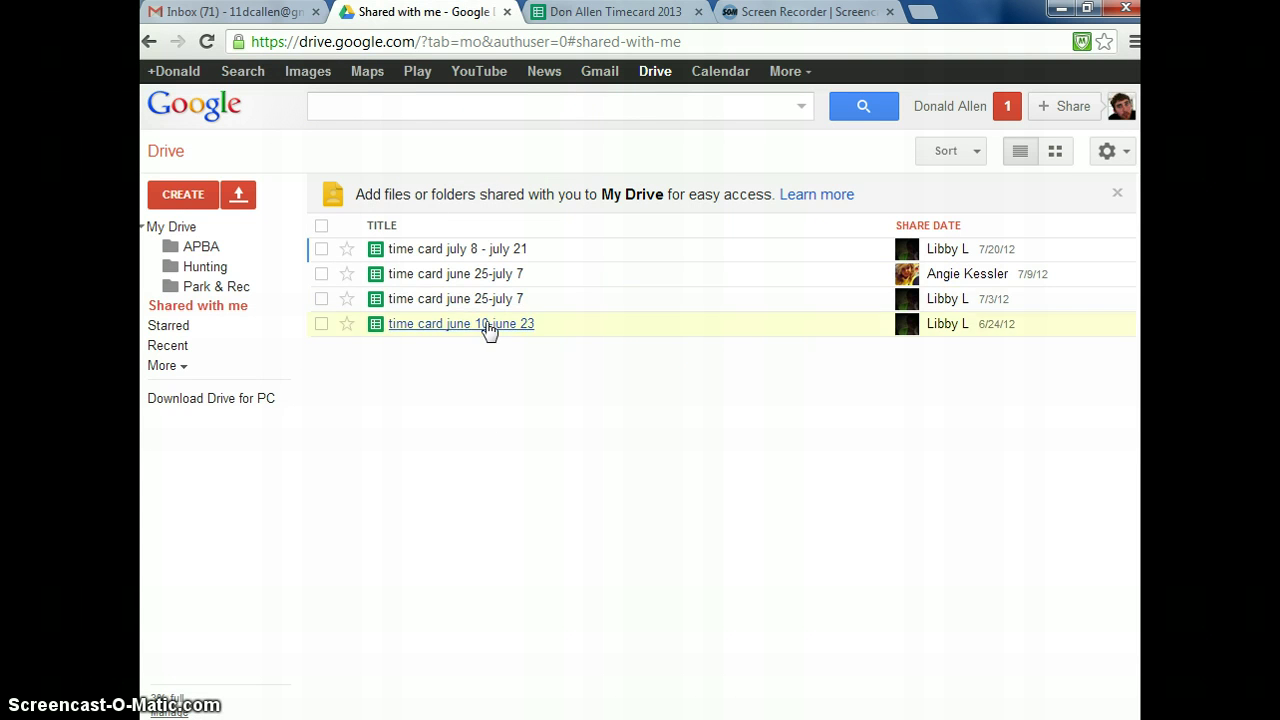
click(561, 15)
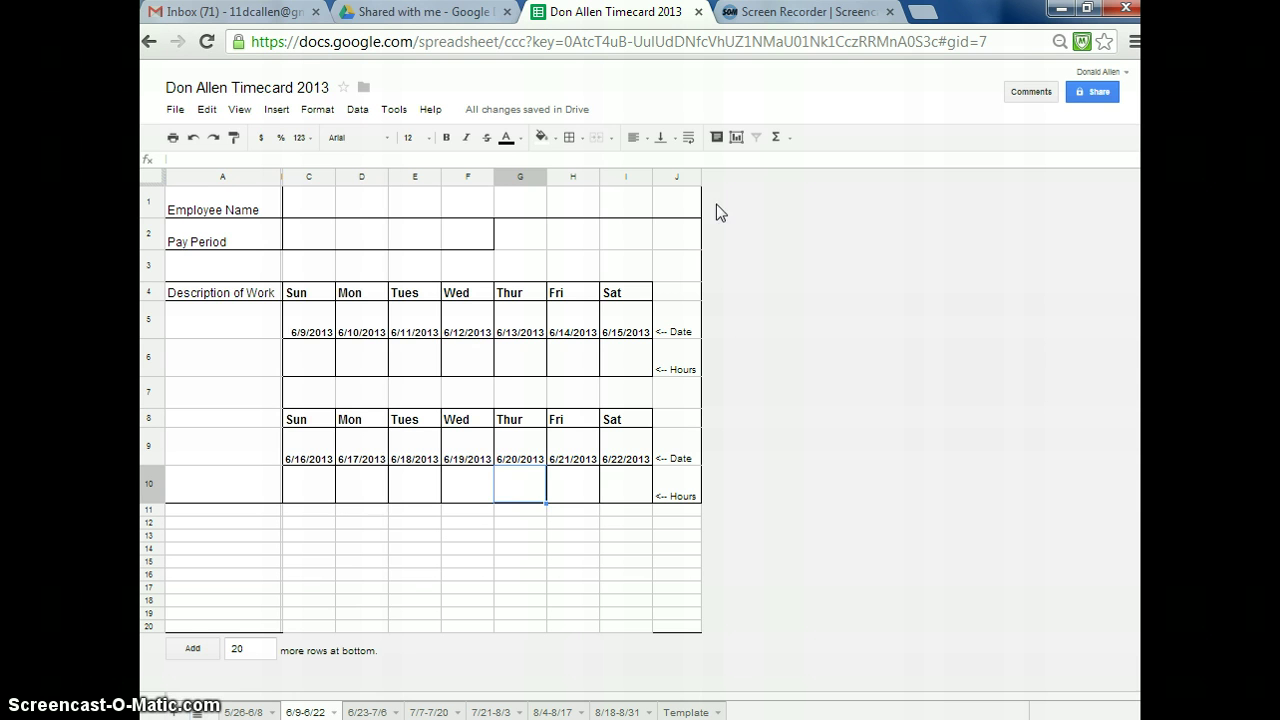
click(183, 110)
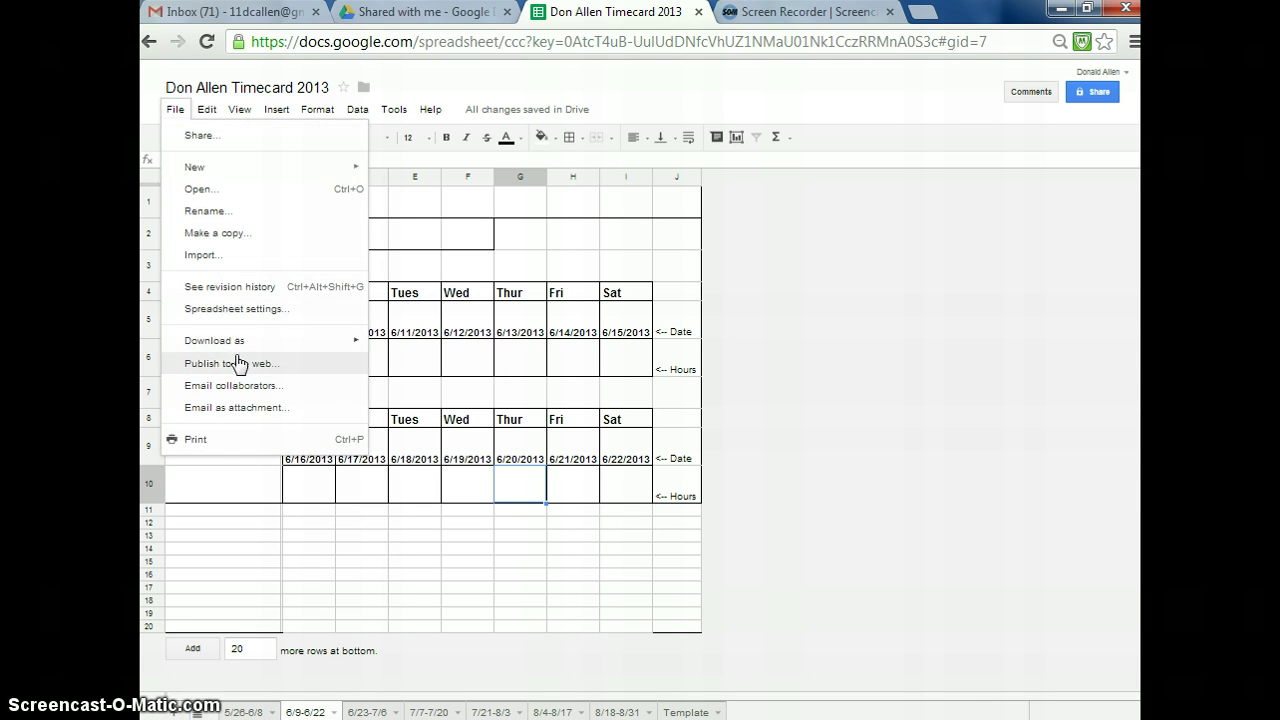